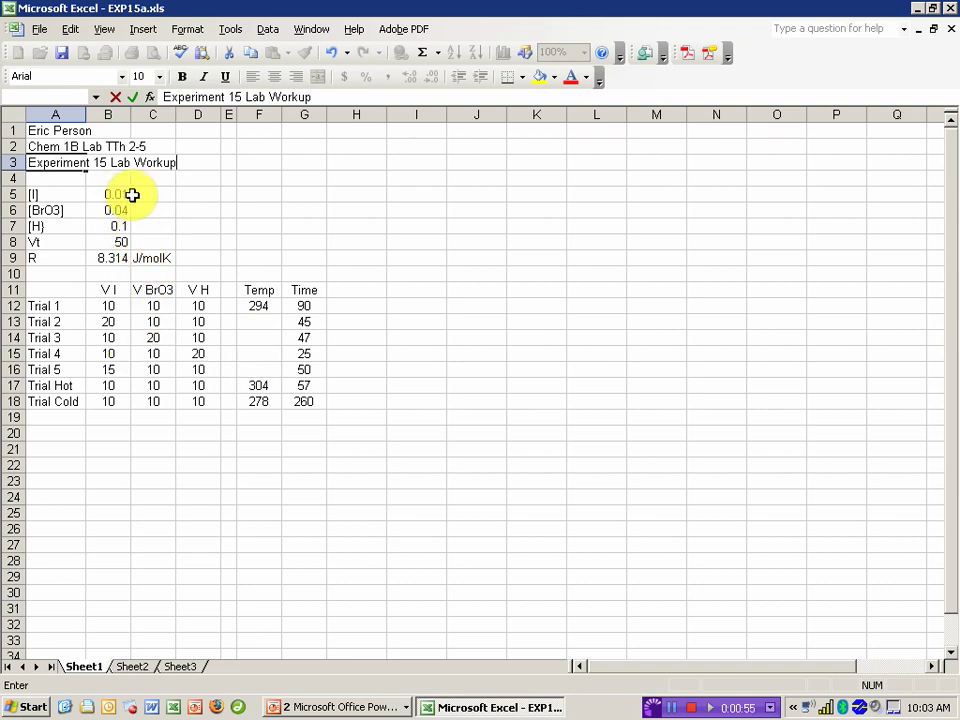
Finish the title 'Experiment 15 Lab Workup' in A3 below the course line
click(107, 195)
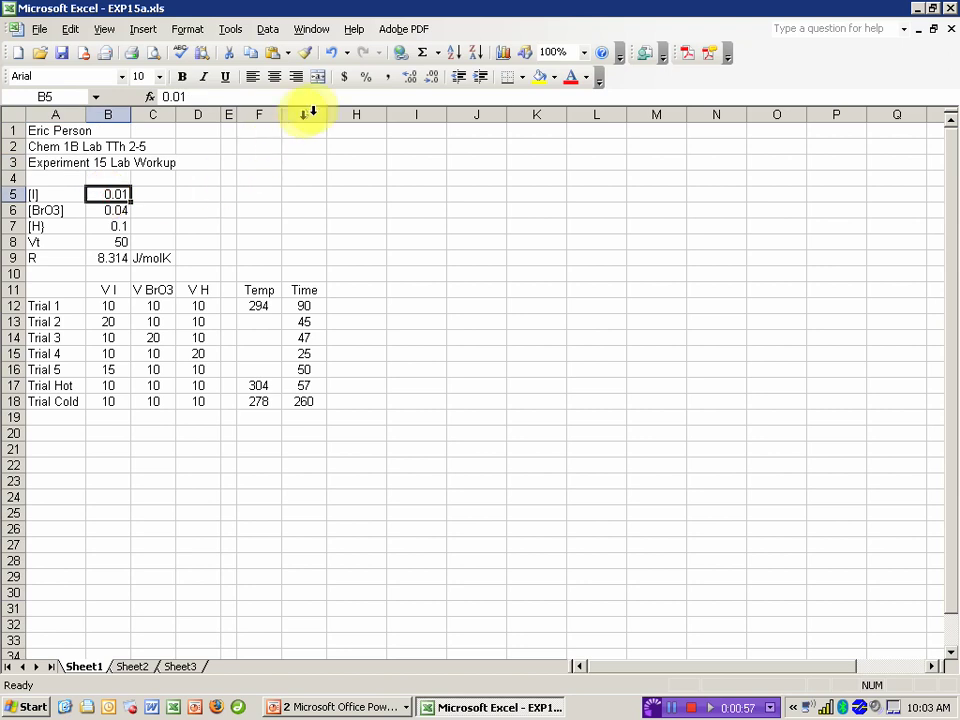
Show the concentrations as 0.010, 0.040 and 0.10 and Vt as 50.0 with one more decimal
click(406, 79)
click(105, 209)
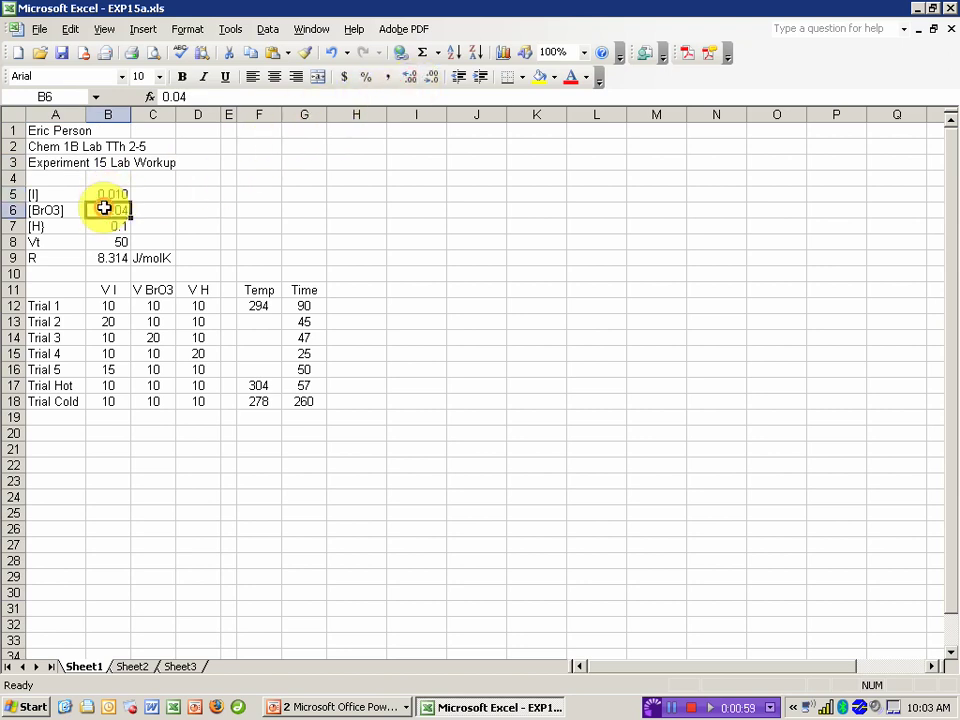
click(407, 79)
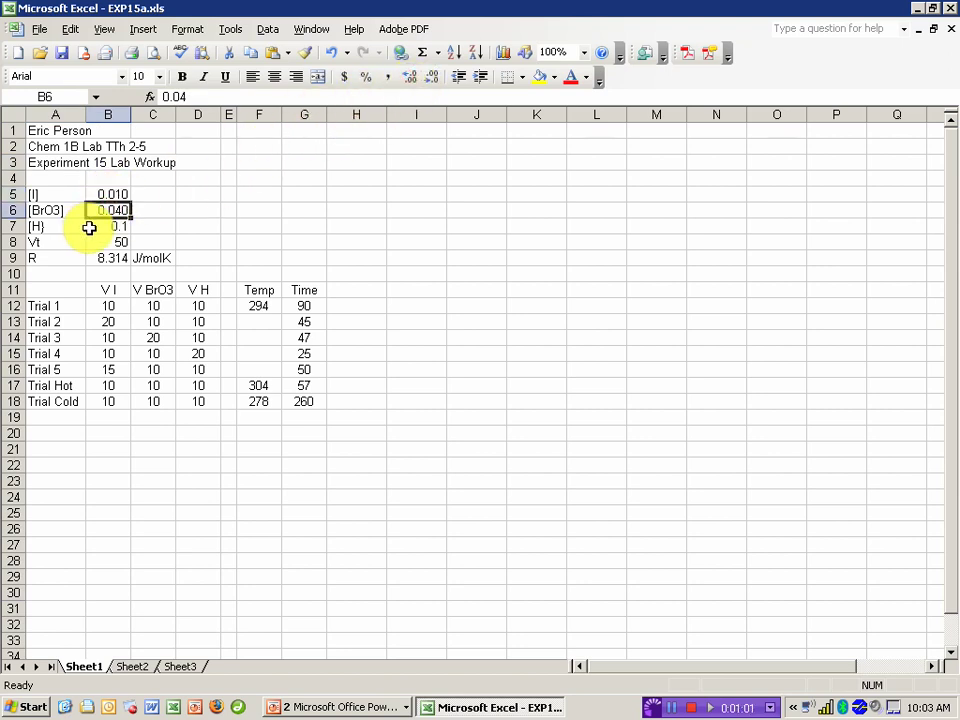
click(90, 227)
click(407, 79)
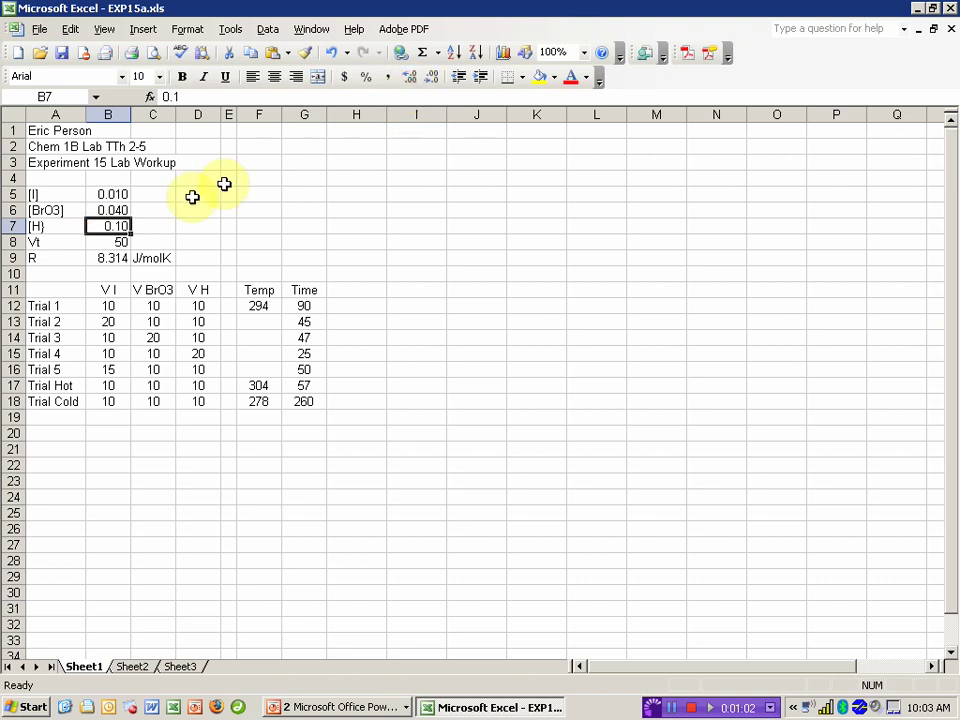
click(95, 241)
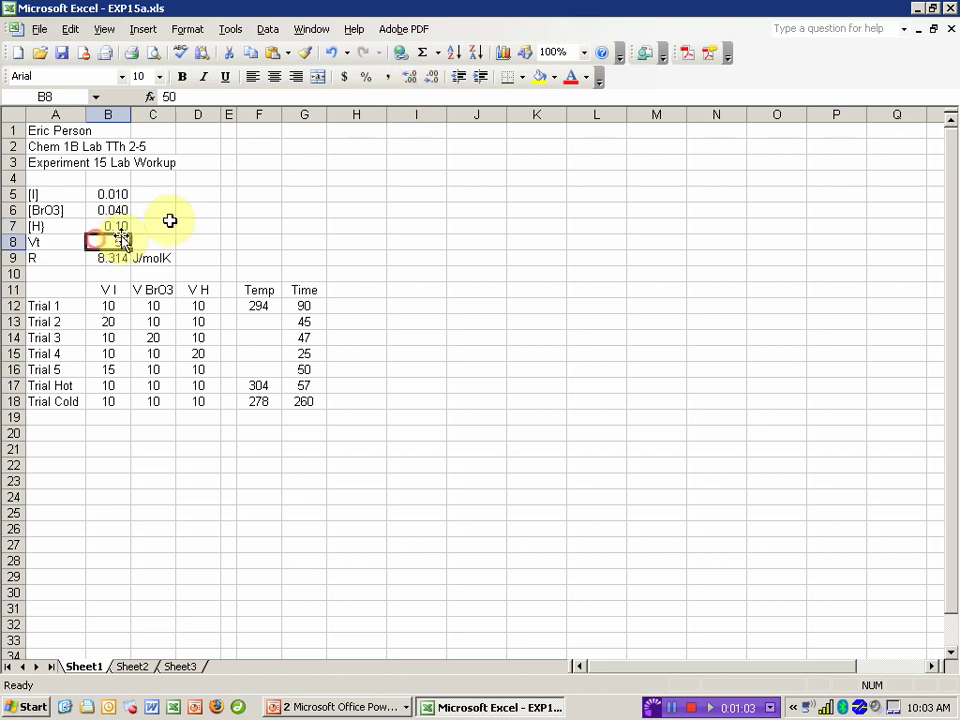
click(412, 80)
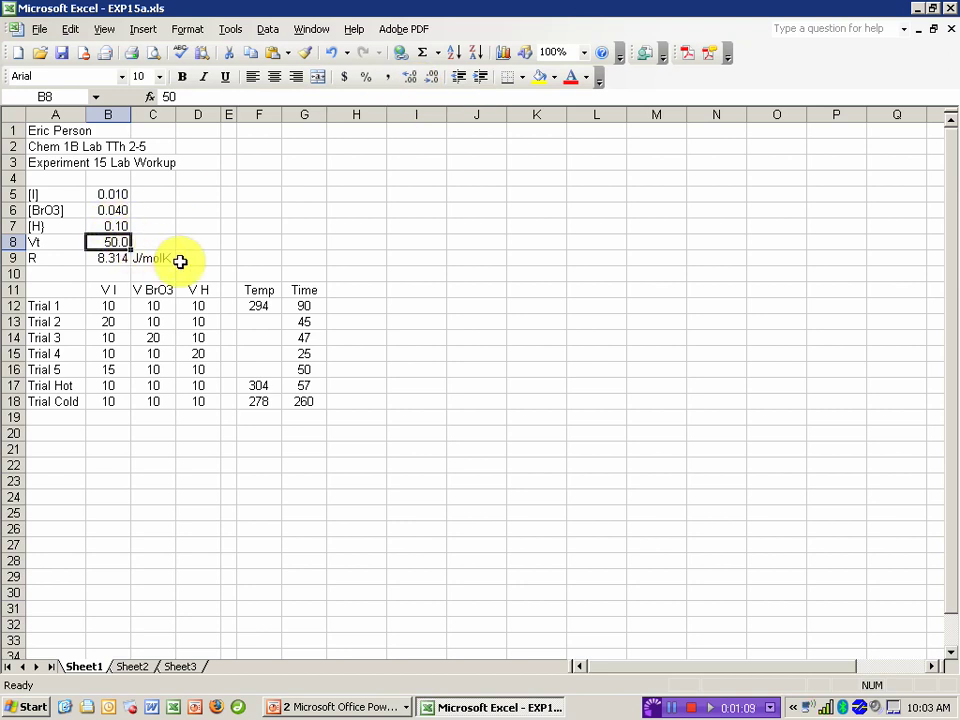
Label the total volume's unit as mL in the cell beside Vt
click(157, 240)
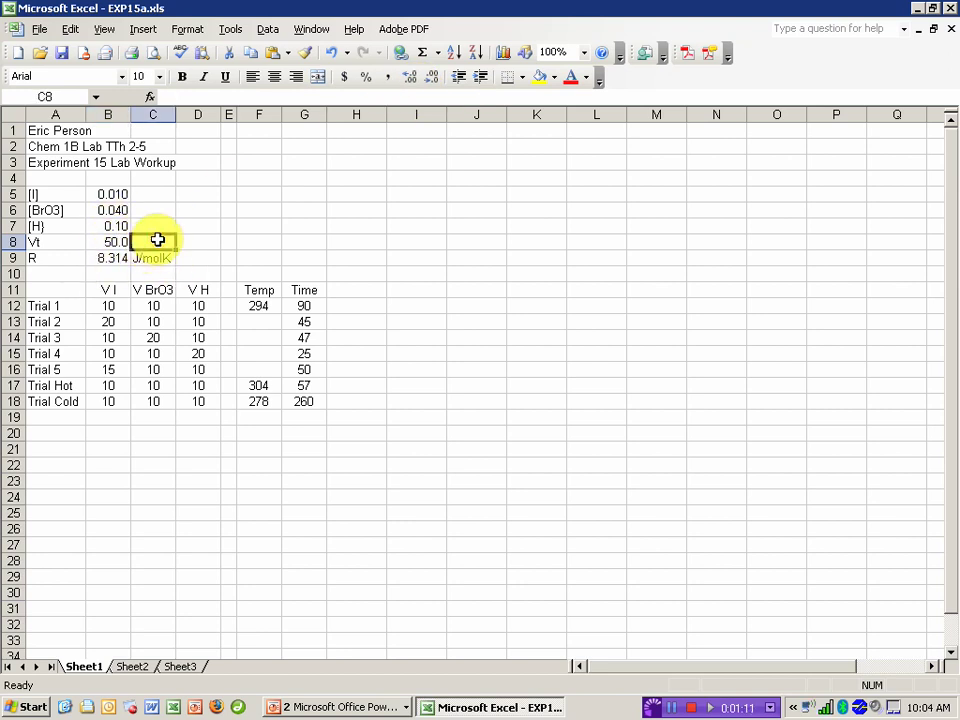
text(mL)
click(186, 253)
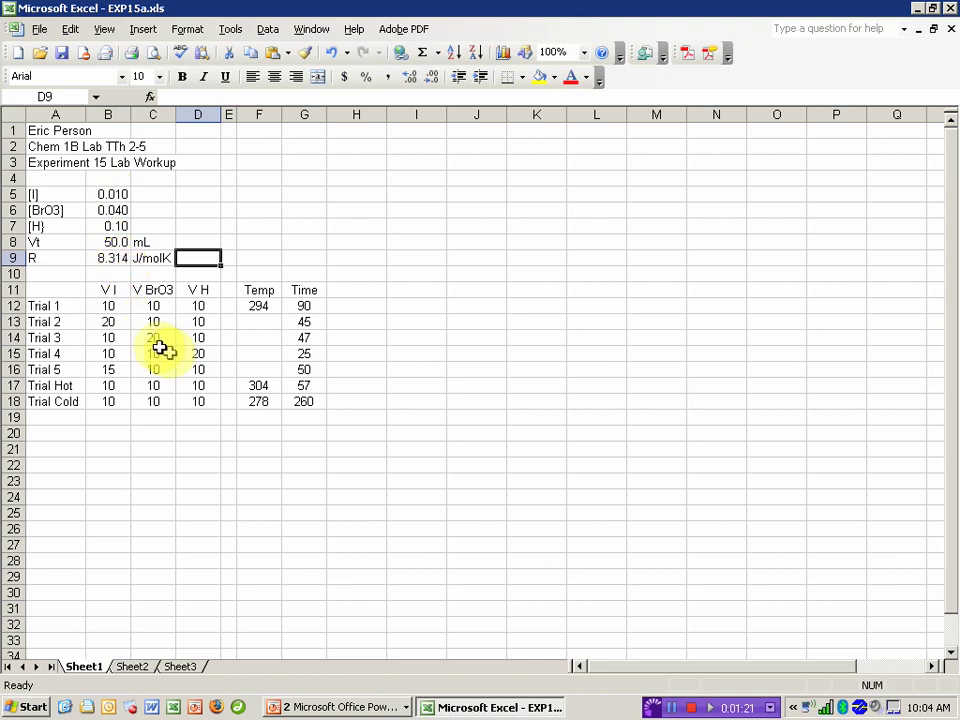
Show all trial volumes in B12:D18 with one decimal place
drag(105, 303, 189, 396)
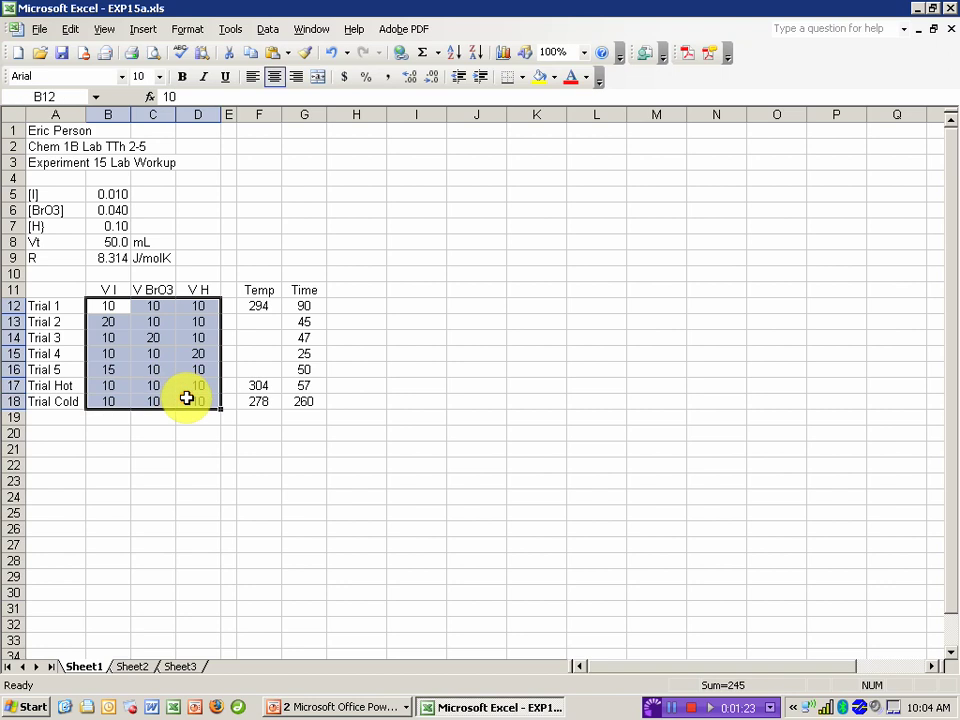
click(412, 80)
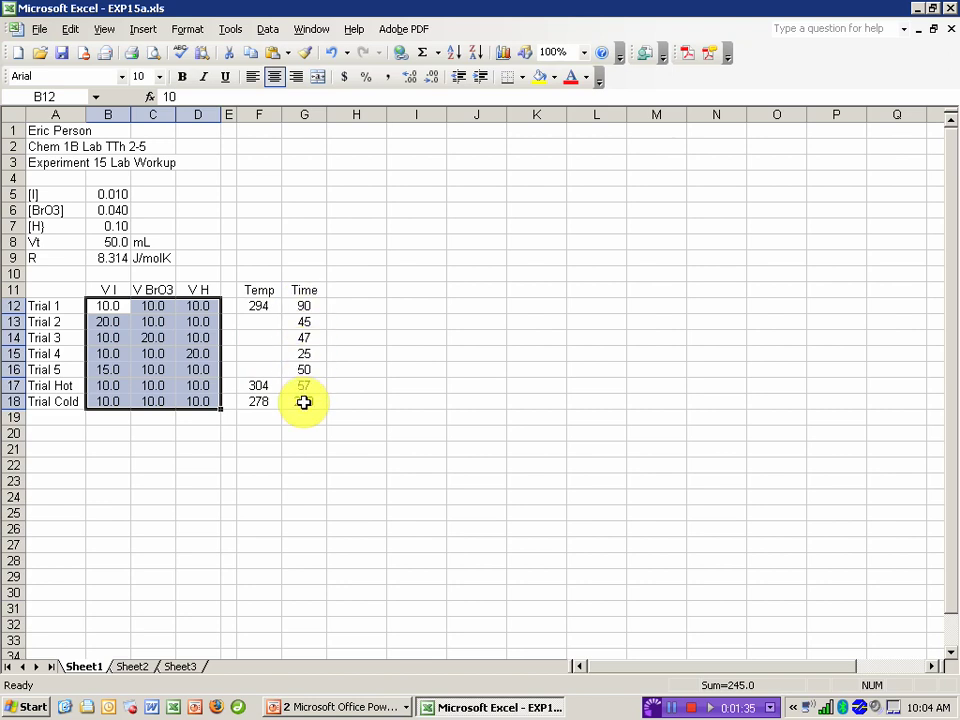
click(366, 289)
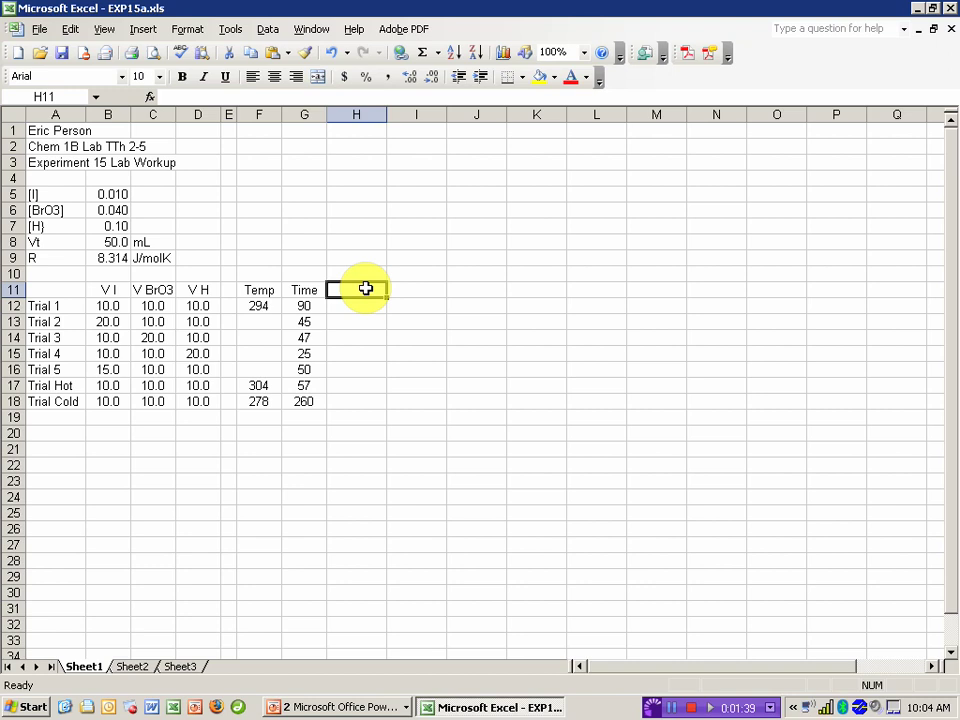
Head H11 'Relative Rate (1000/s)' and fill =1000/G12 down through row 18
text(Relative Reate)
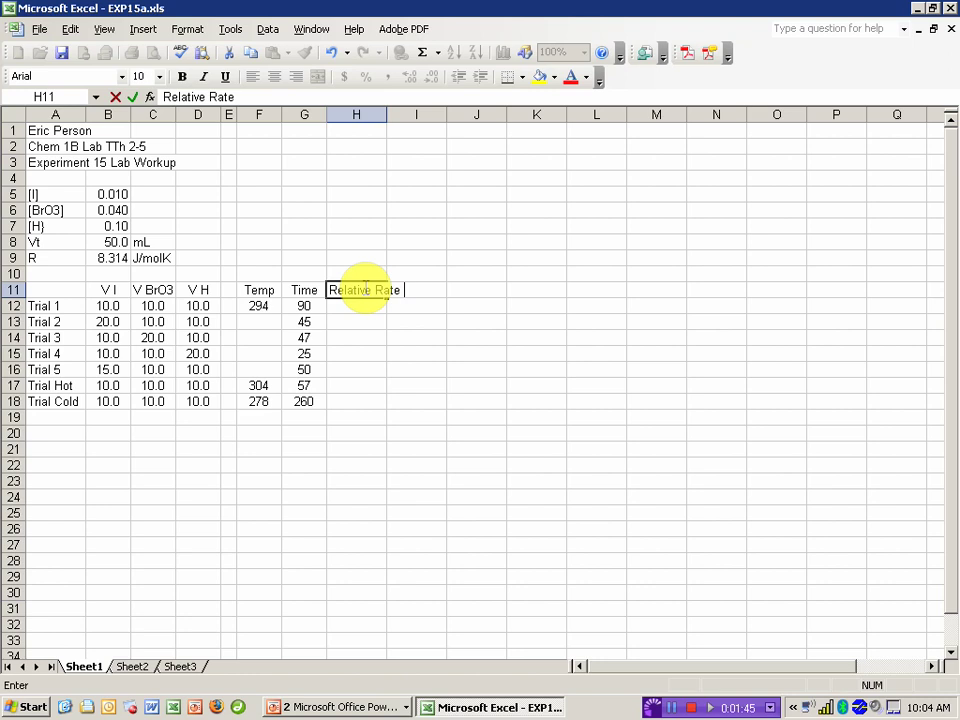
text( (1000/s)
key(Return)
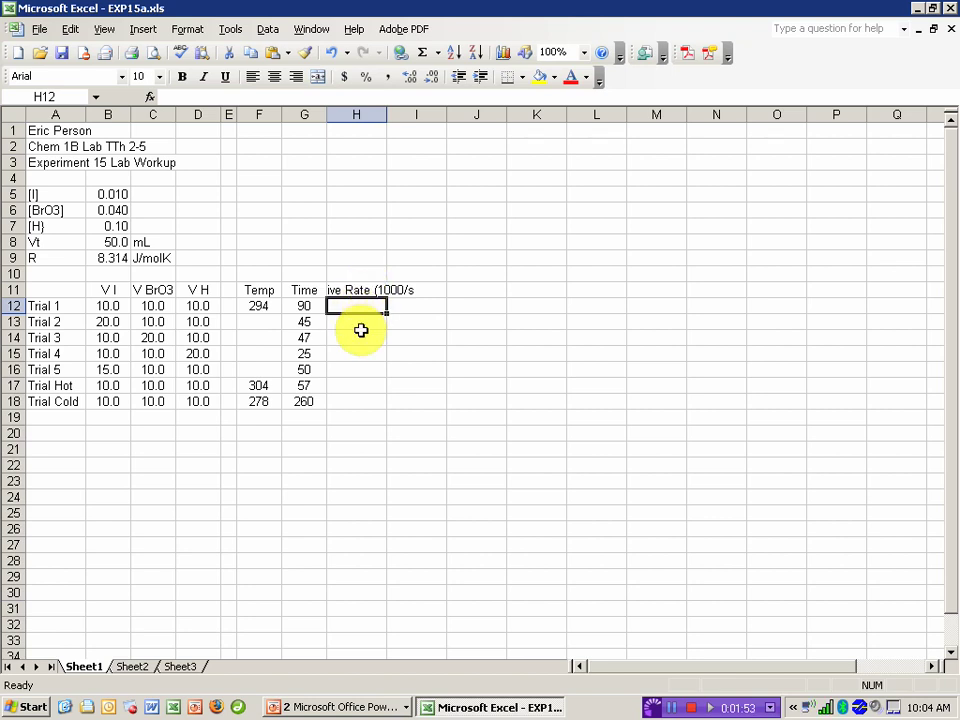
text(=100)
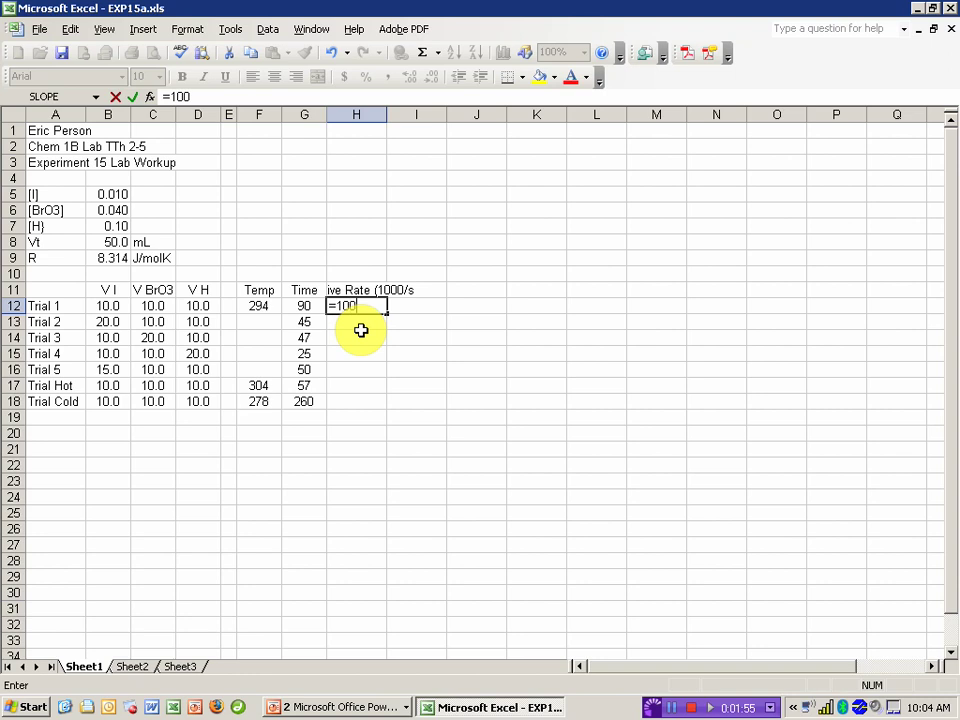
text(0/)
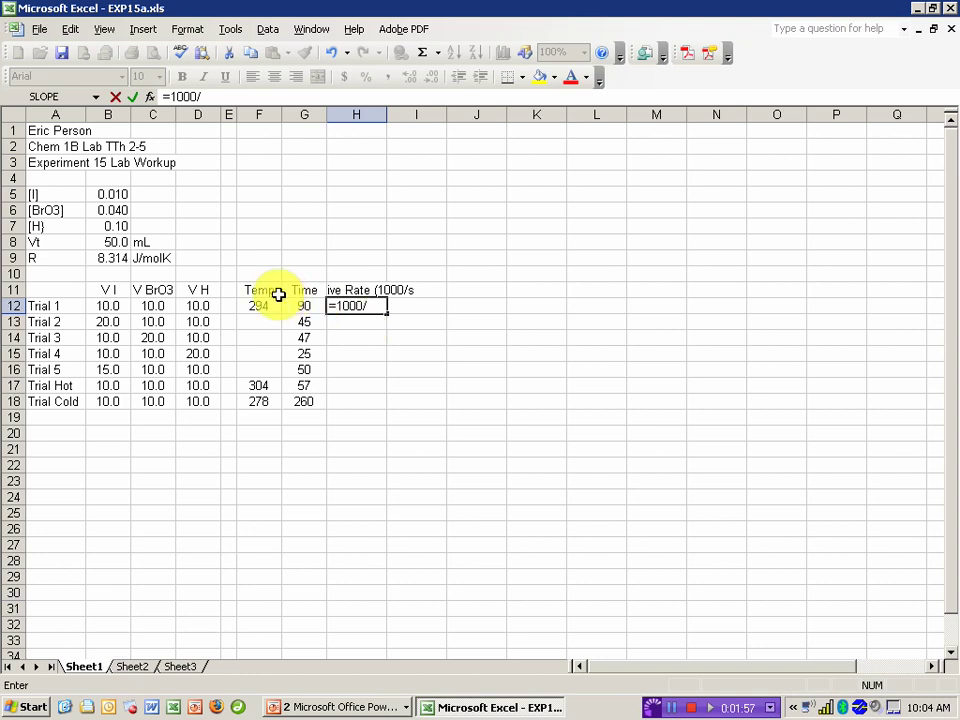
click(297, 306)
key(Return)
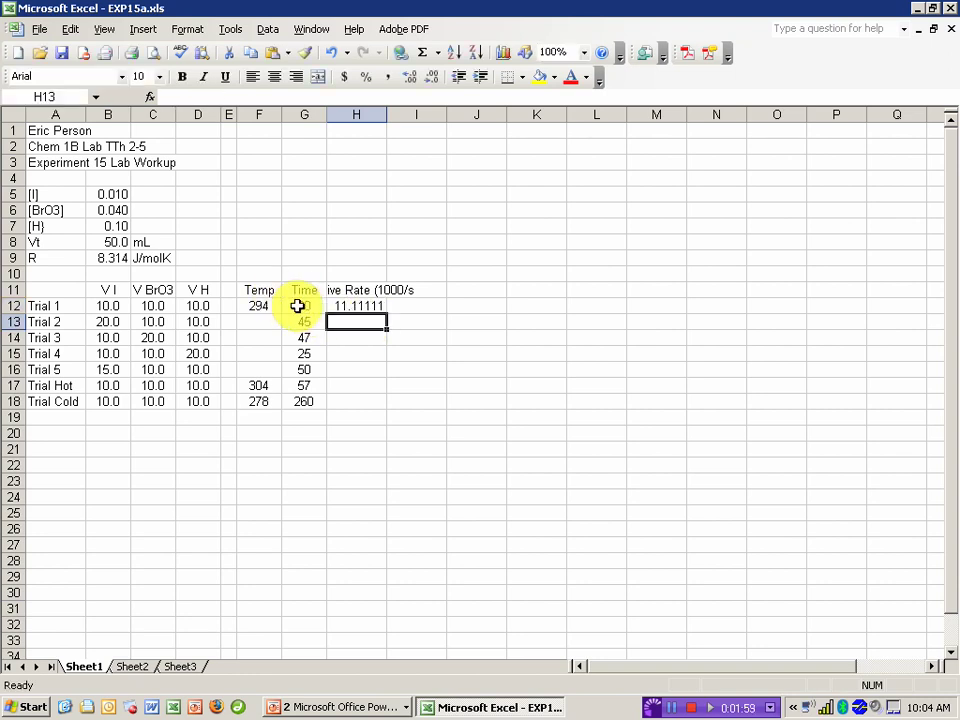
click(360, 305)
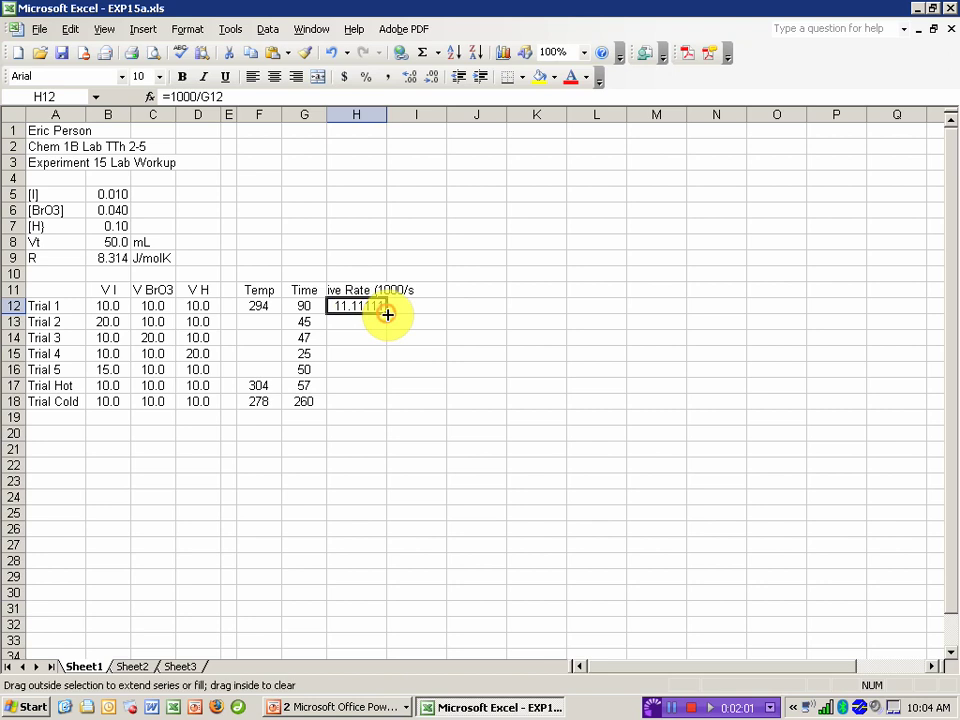
drag(387, 314, 390, 410)
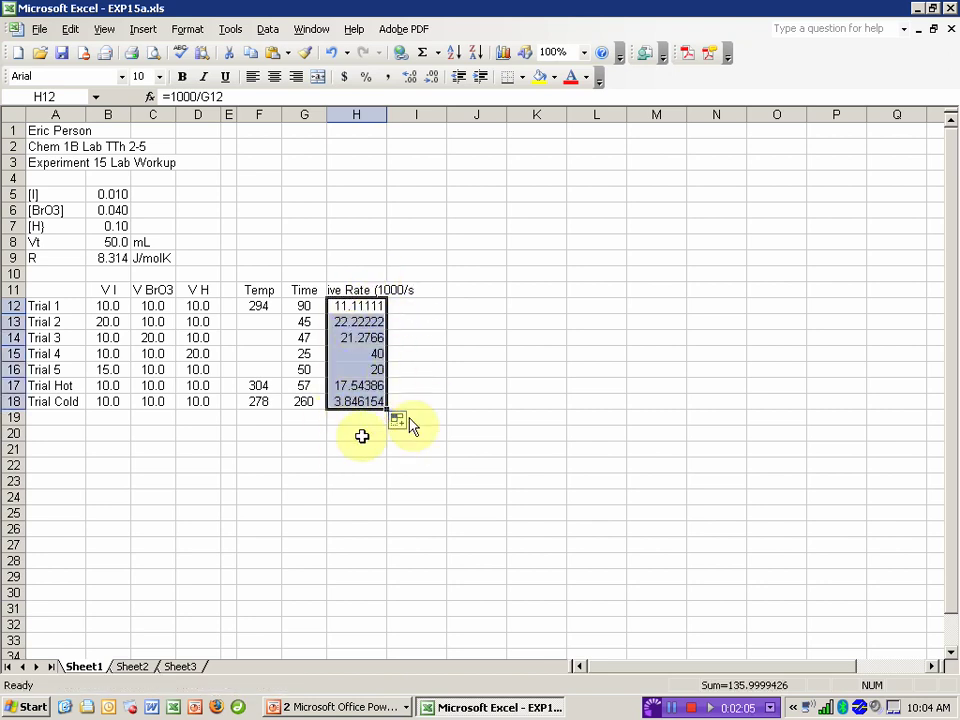
Reduce the relative rates to one decimal place, 11.1 down to 3.8
click(433, 79)
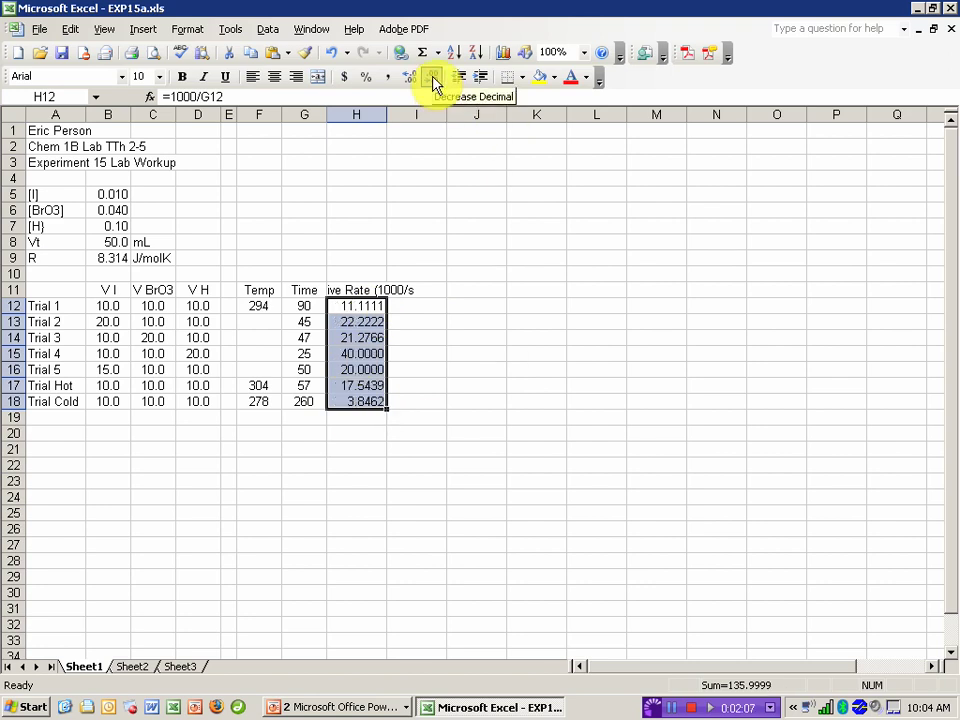
click(433, 79)
click(433, 79)
click(433, 79)
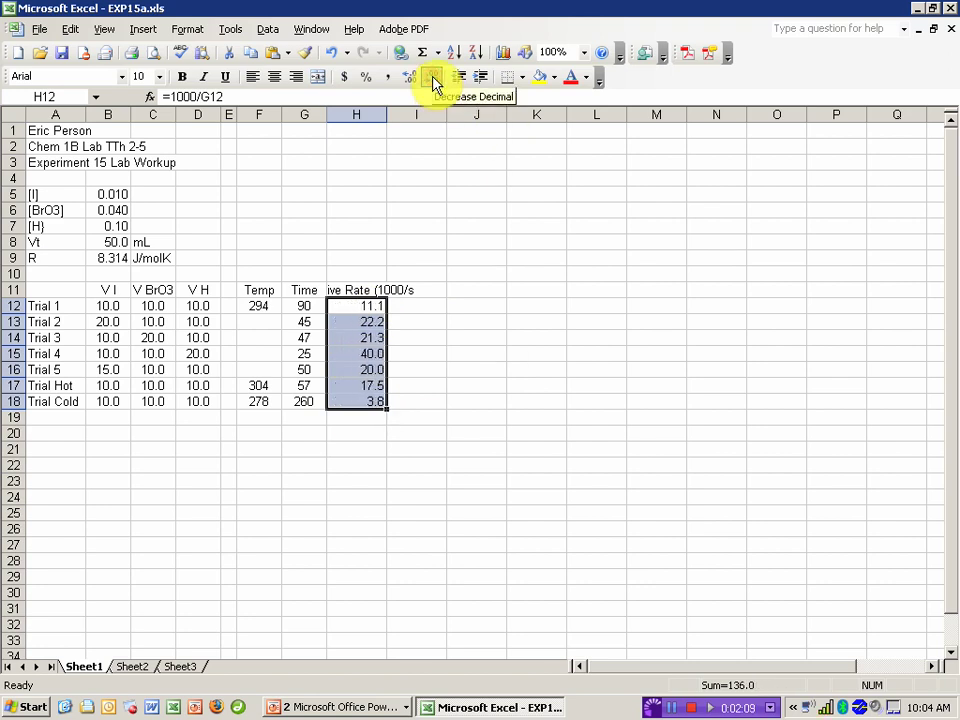
click(357, 289)
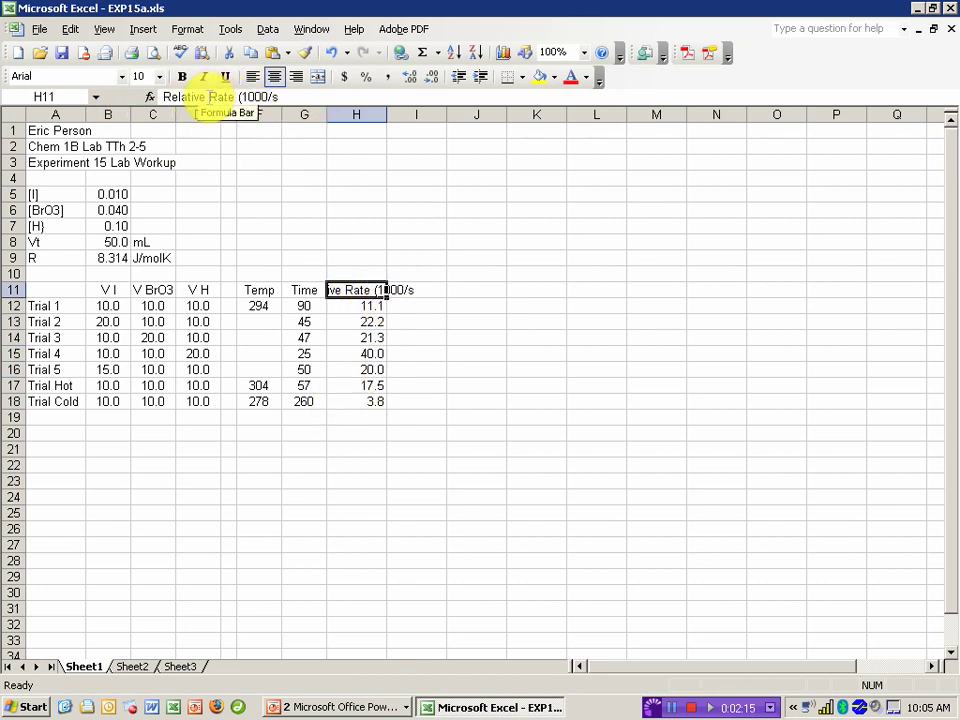
Break the Relative Rate heading into three lines, with 1000/s on its own line
click(207, 97)
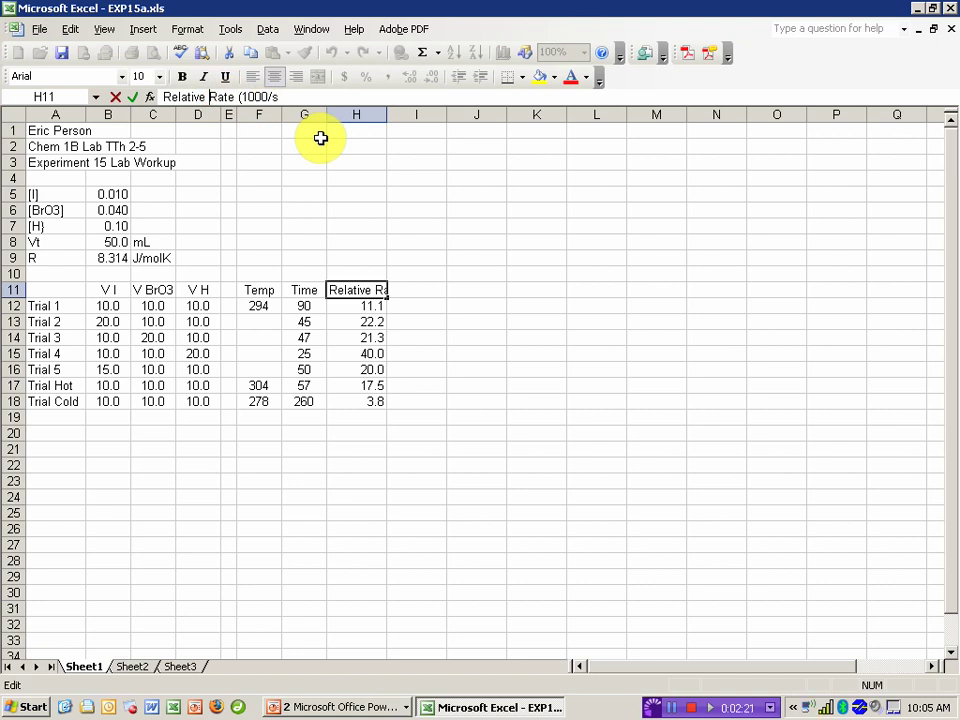
key(alt+Return)
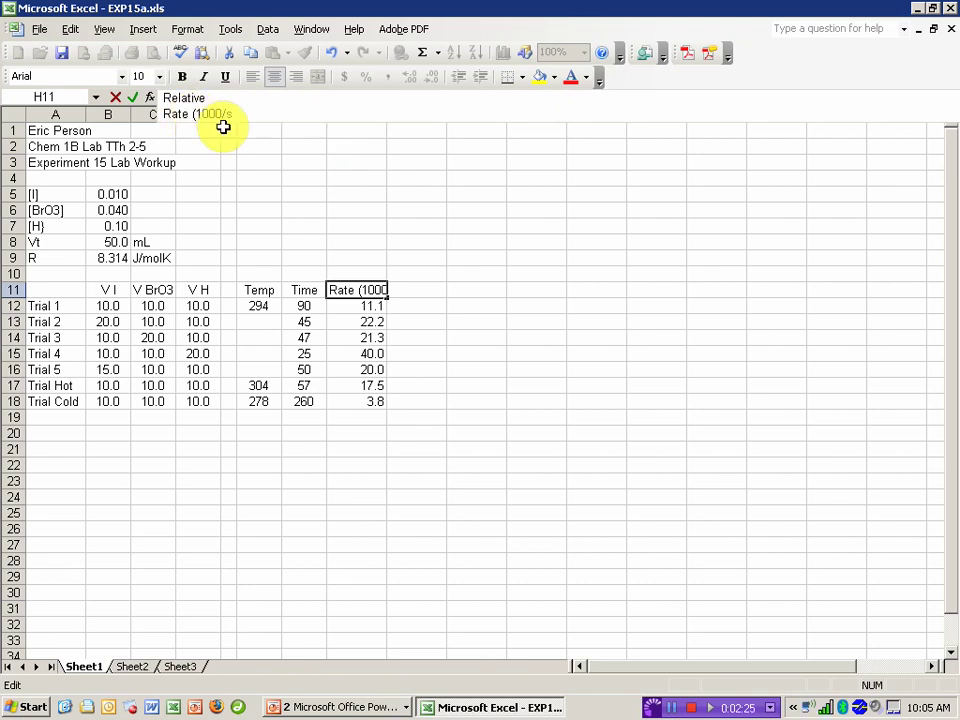
key(alt+Return)
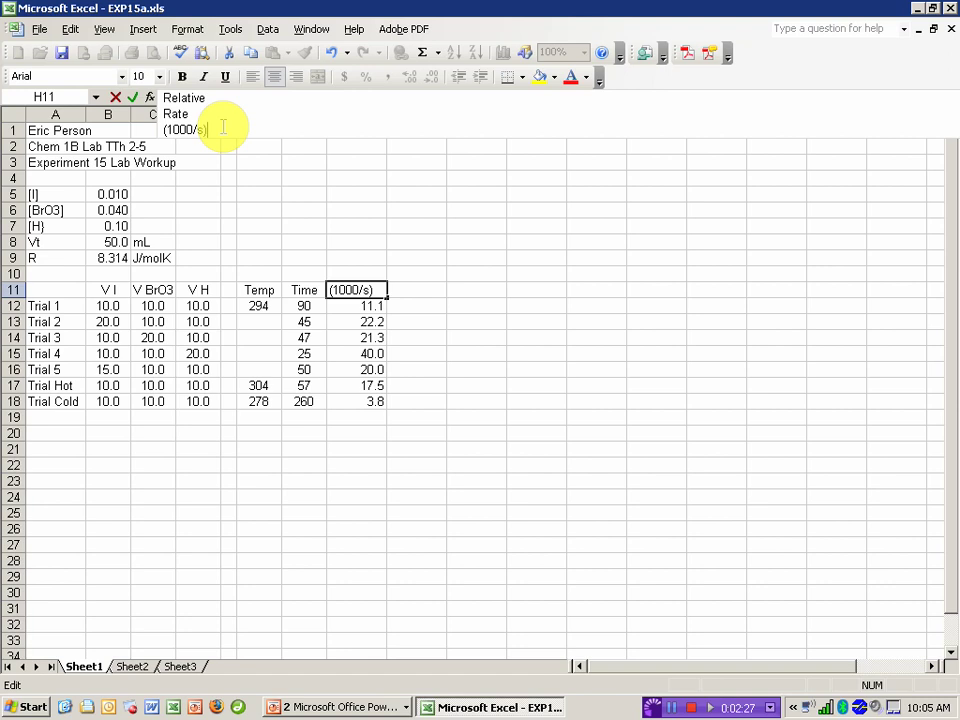
key(Return)
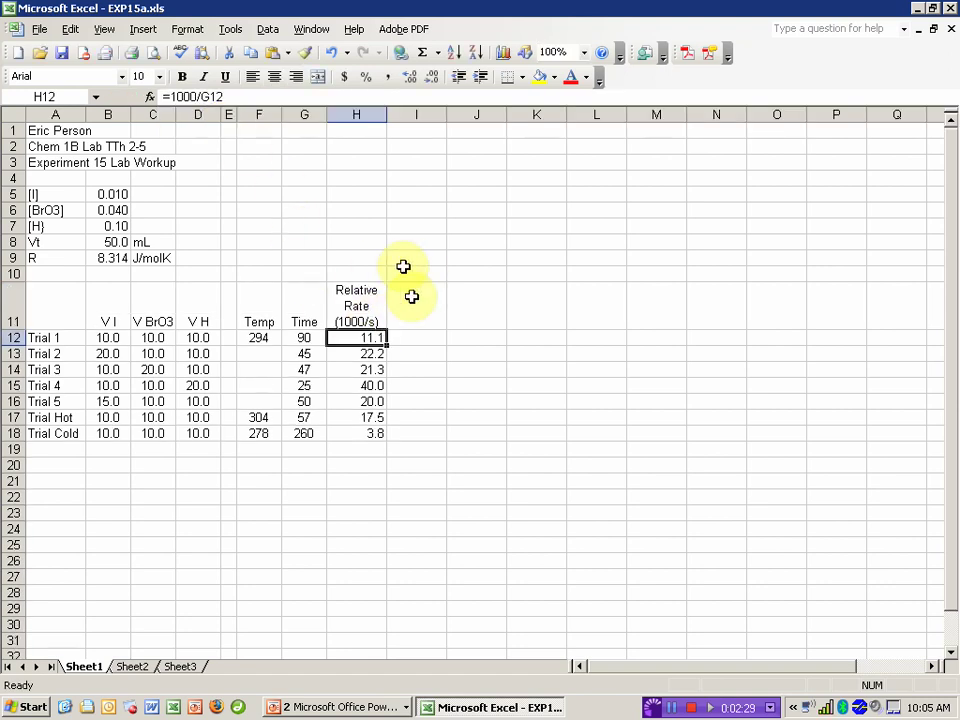
Add second-line units to the headers, making them 'Time s' and 'Temp K'
click(306, 302)
click(203, 92)
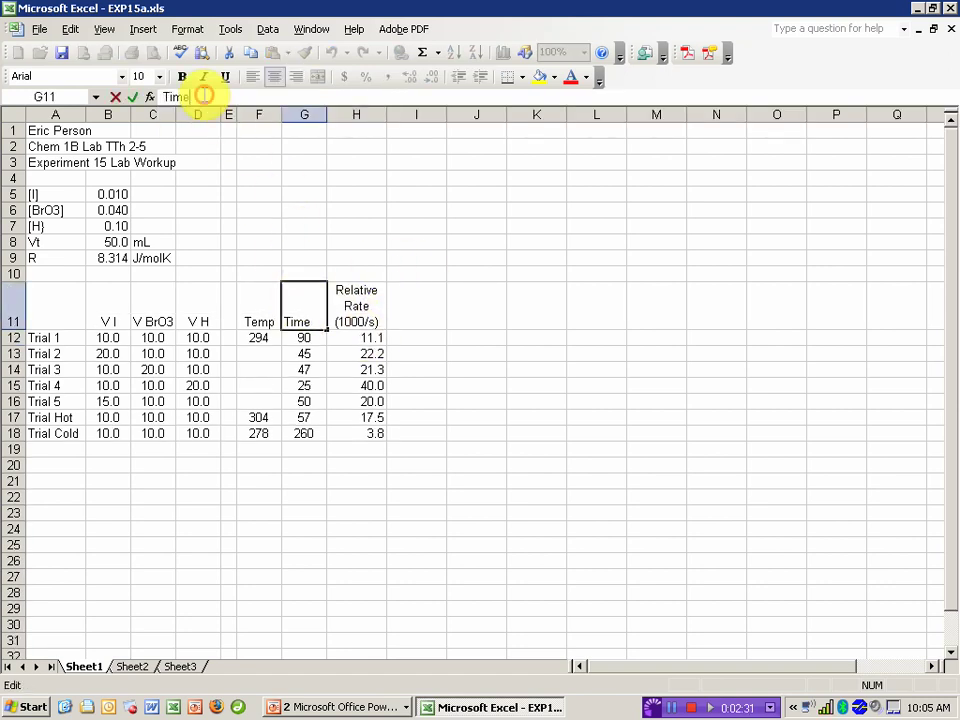
key(alt+Return)
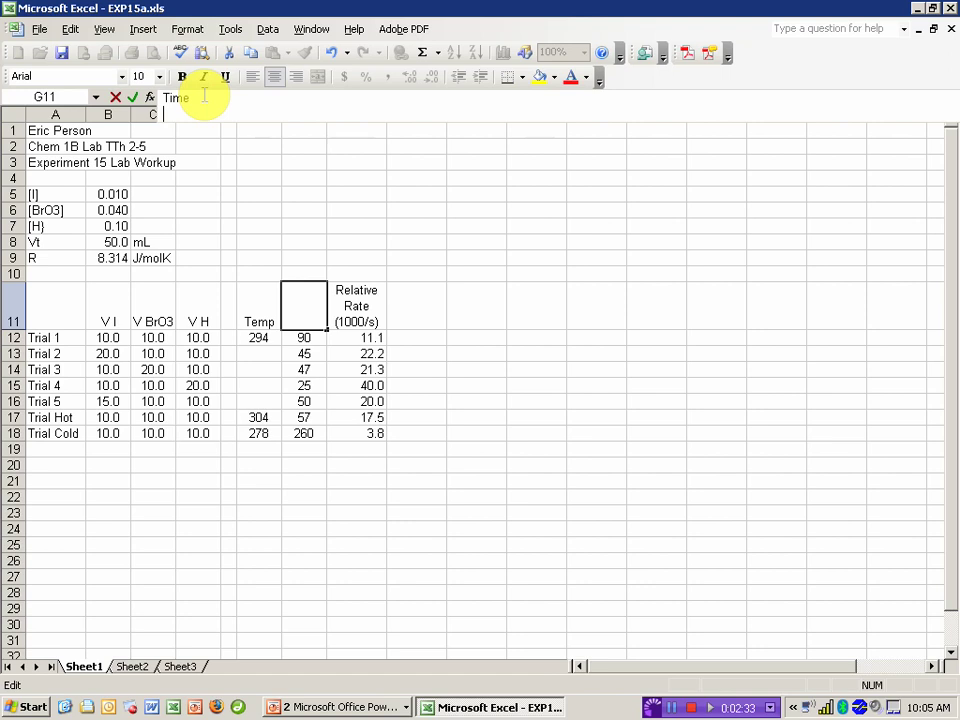
text(s)
key(Return)
click(260, 305)
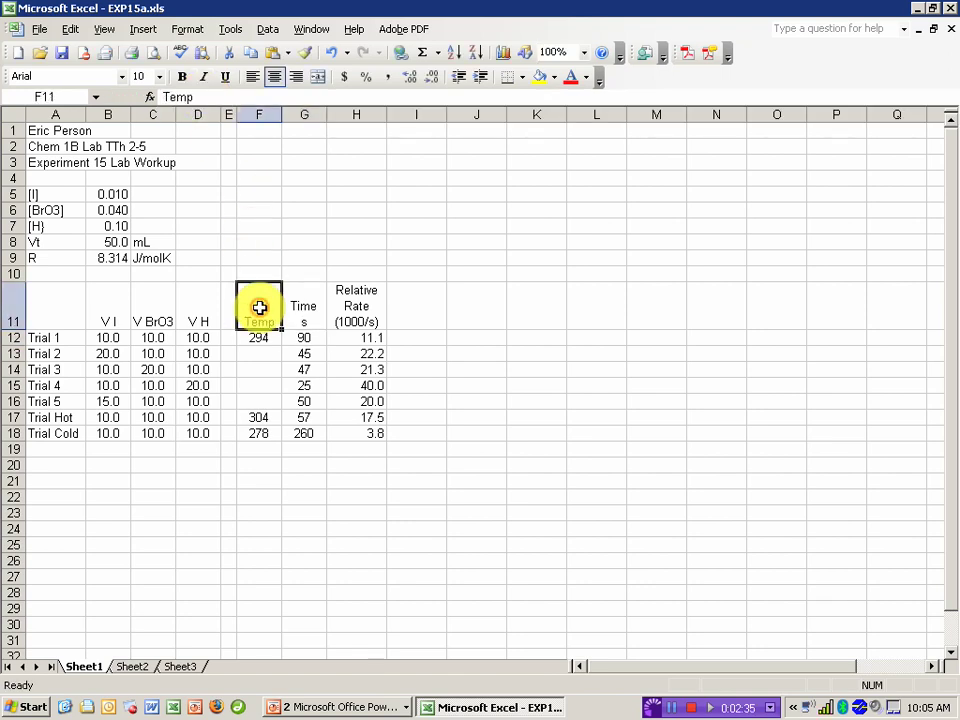
click(210, 97)
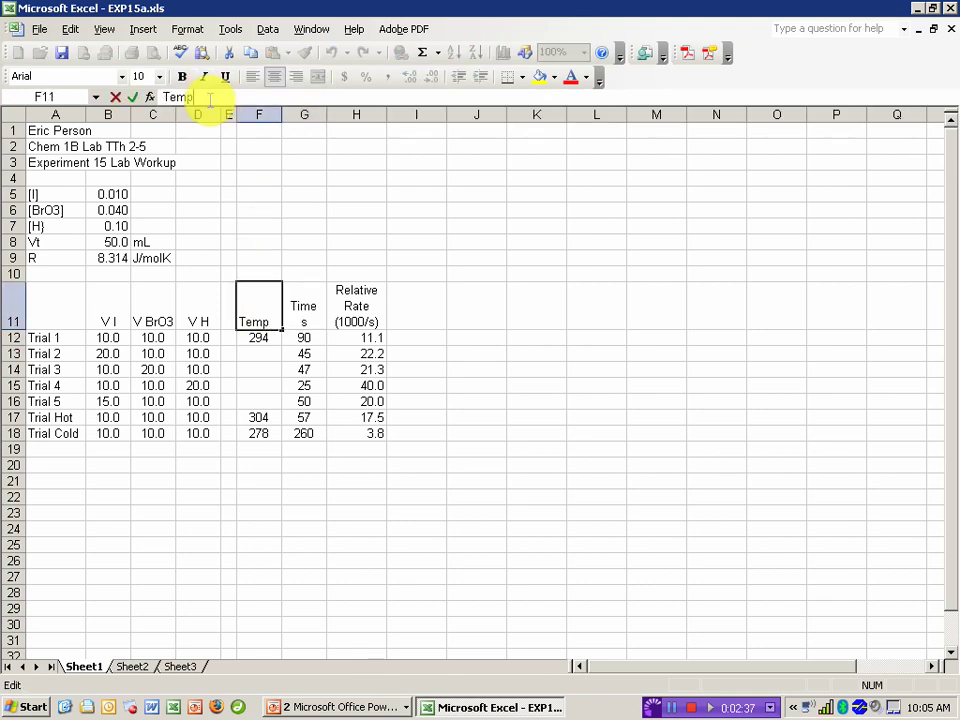
key(alt+Return)
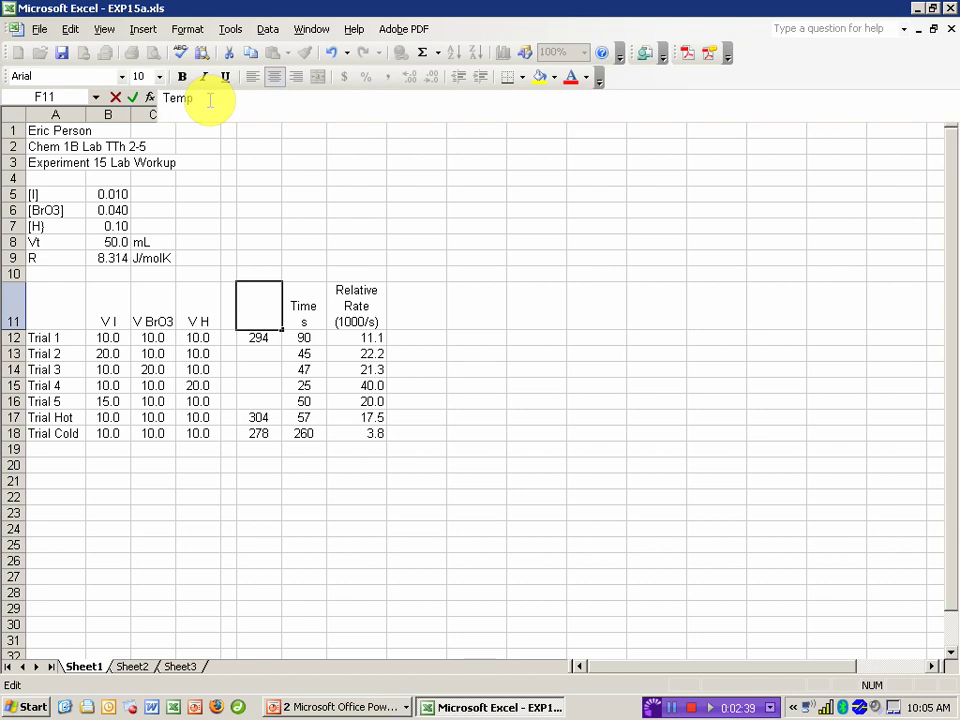
text(K)
key(Return)
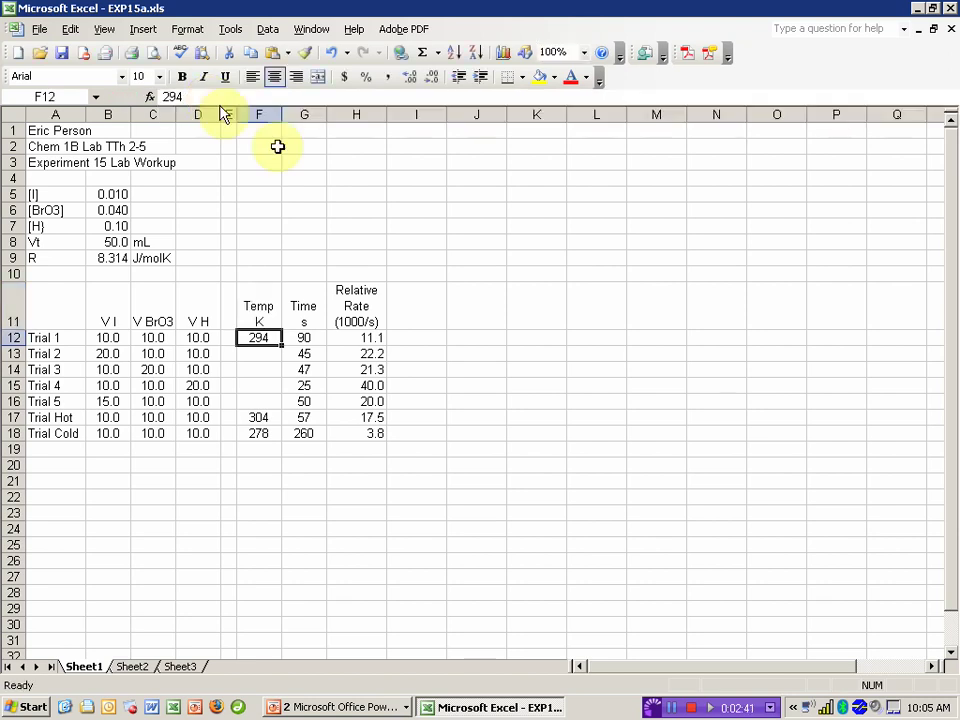
click(415, 405)
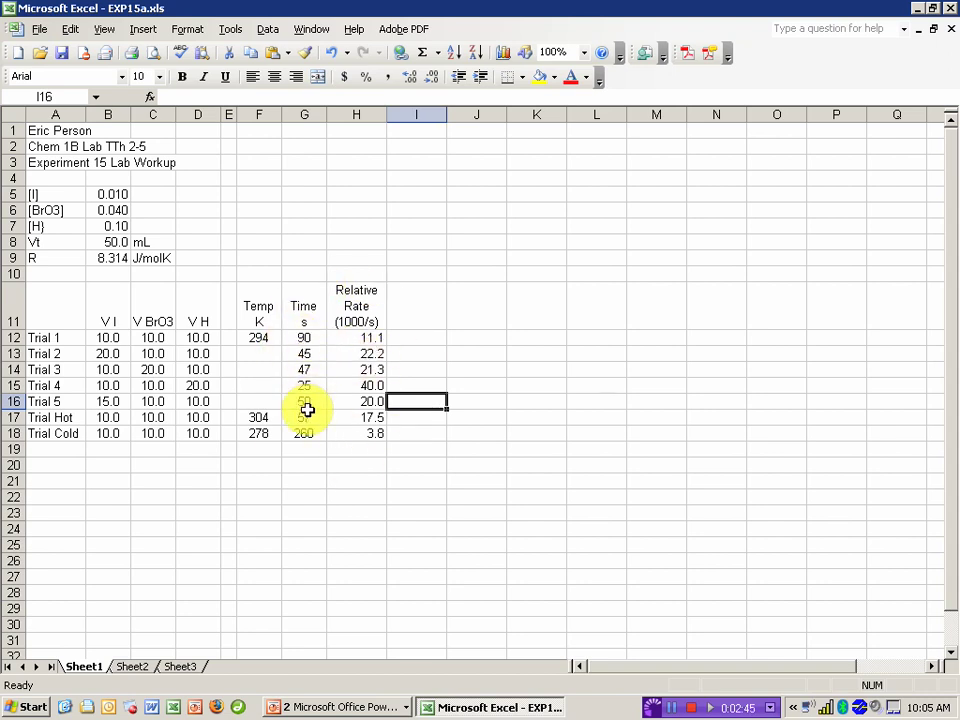
Narrow column I into a spacer and enter headers [I], [BrO3] and [H] in J11:L11
click(418, 112)
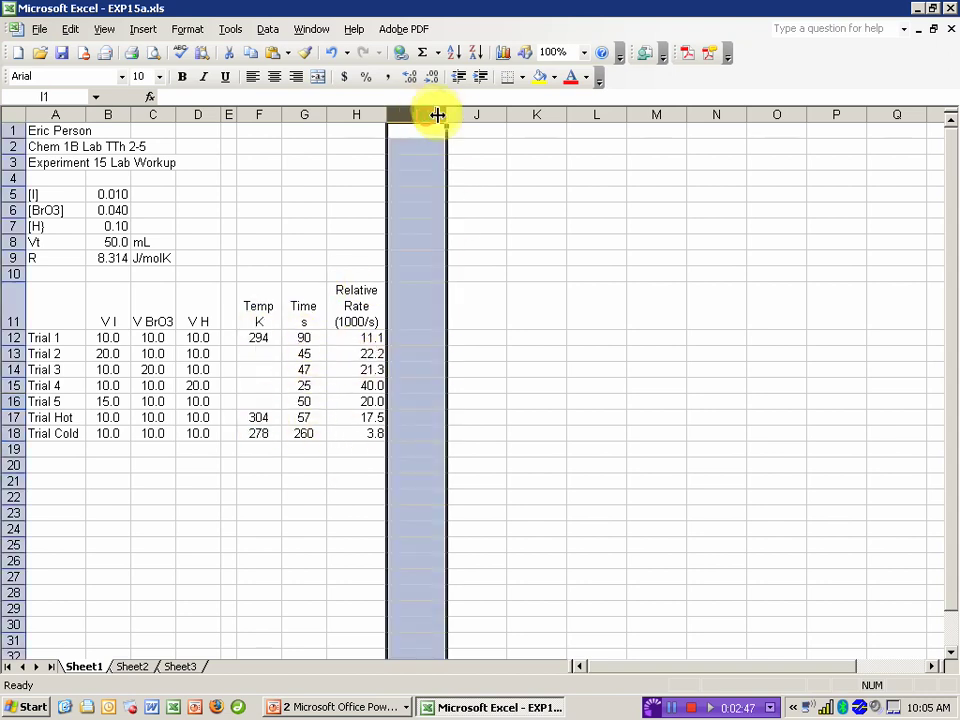
drag(447, 114, 403, 117)
click(424, 315)
text([I)
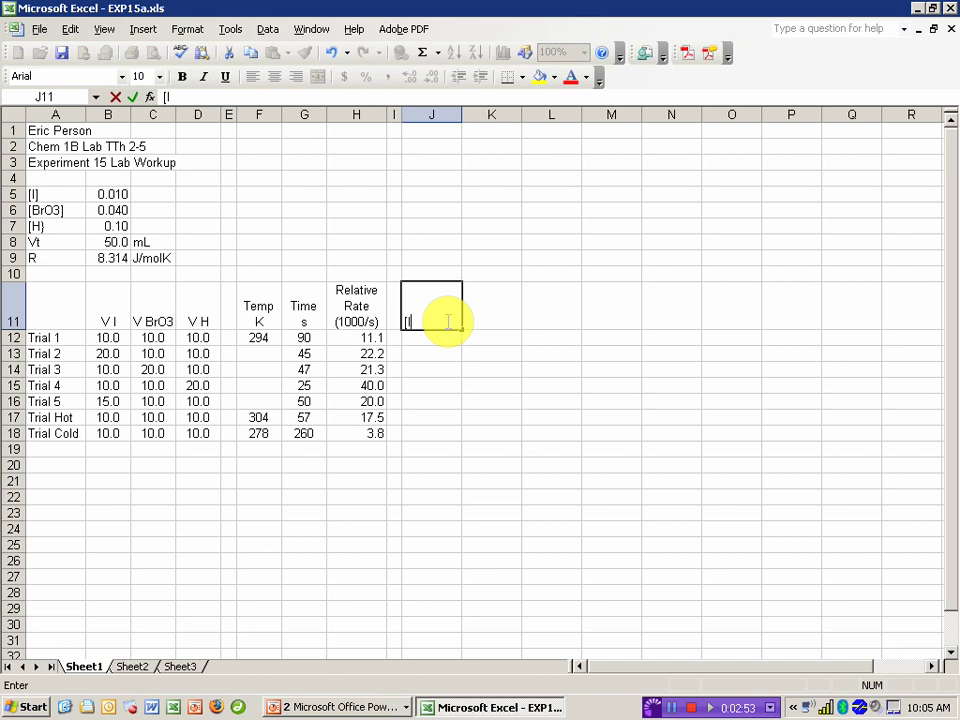
key(Tab)
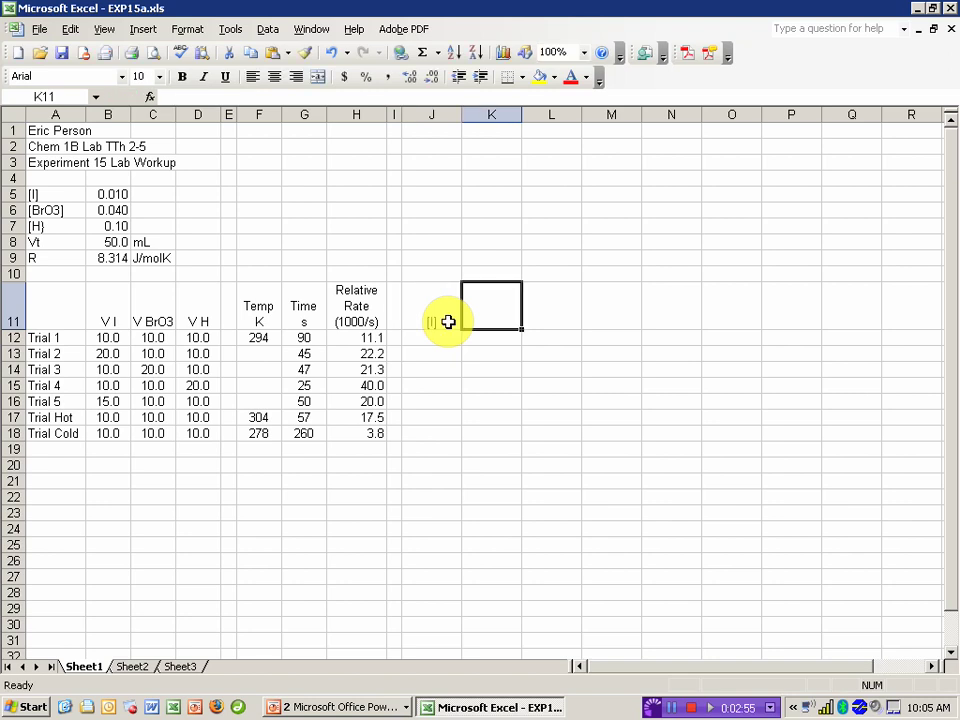
text([BrO3)
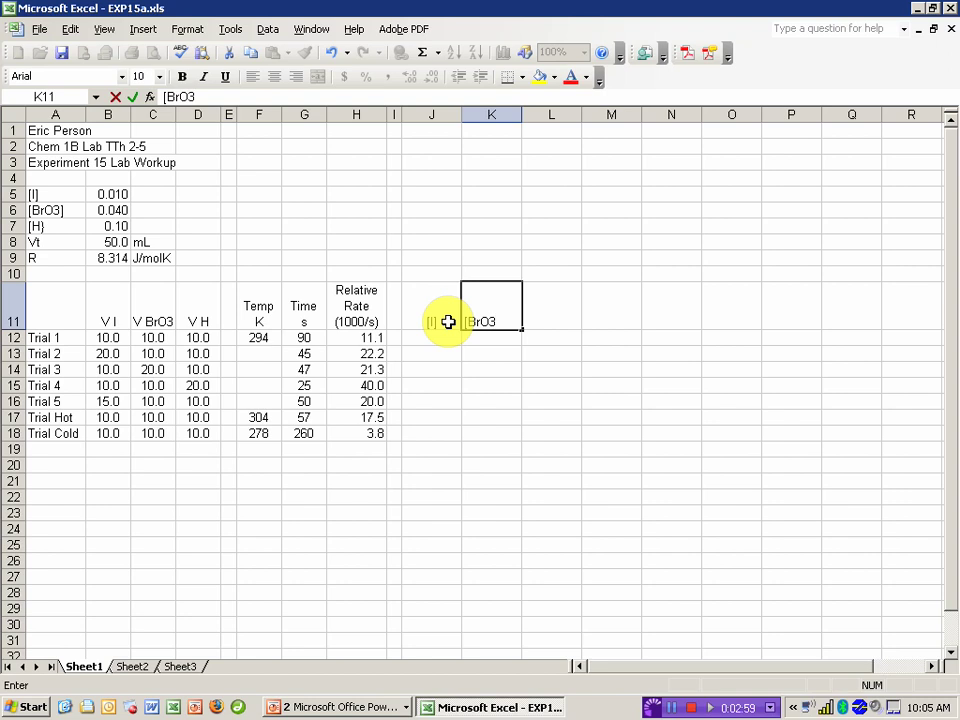
key(Tab)
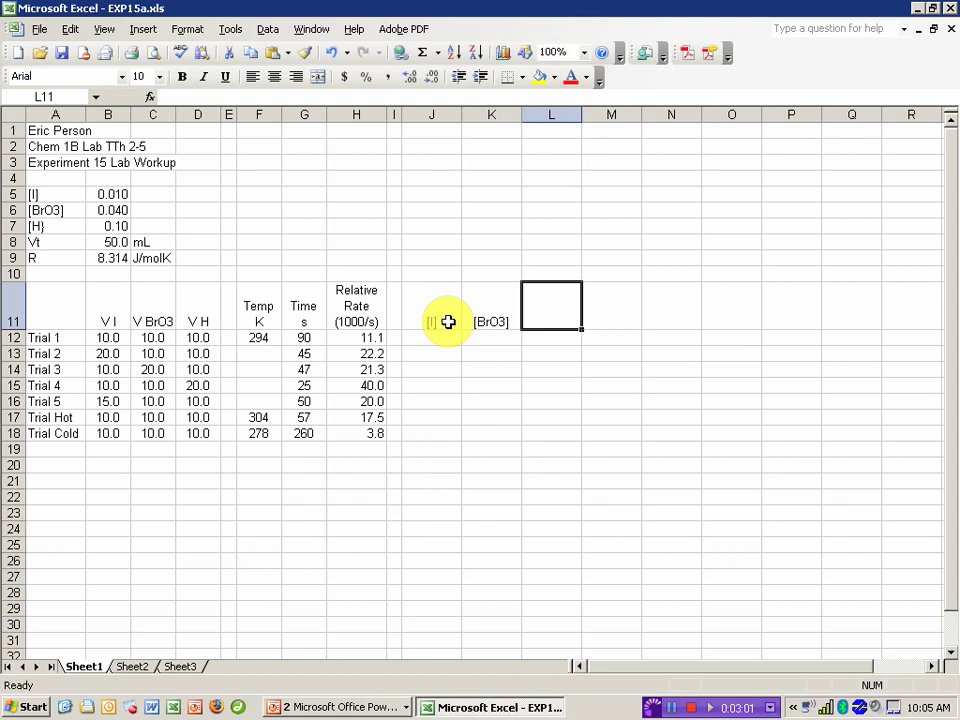
text([)
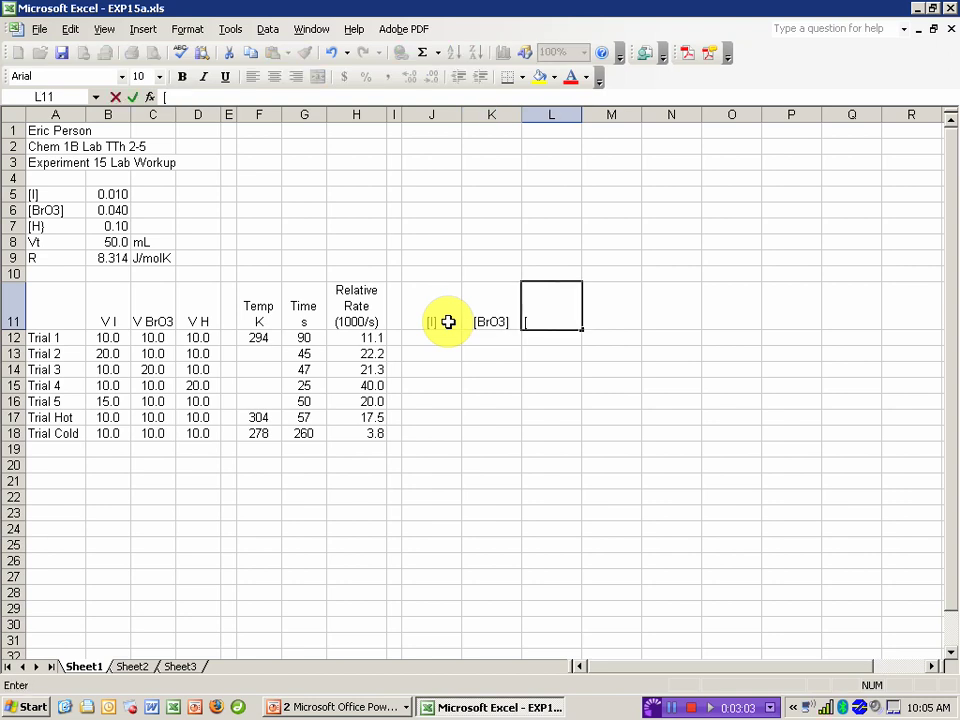
text(H)
key(Return)
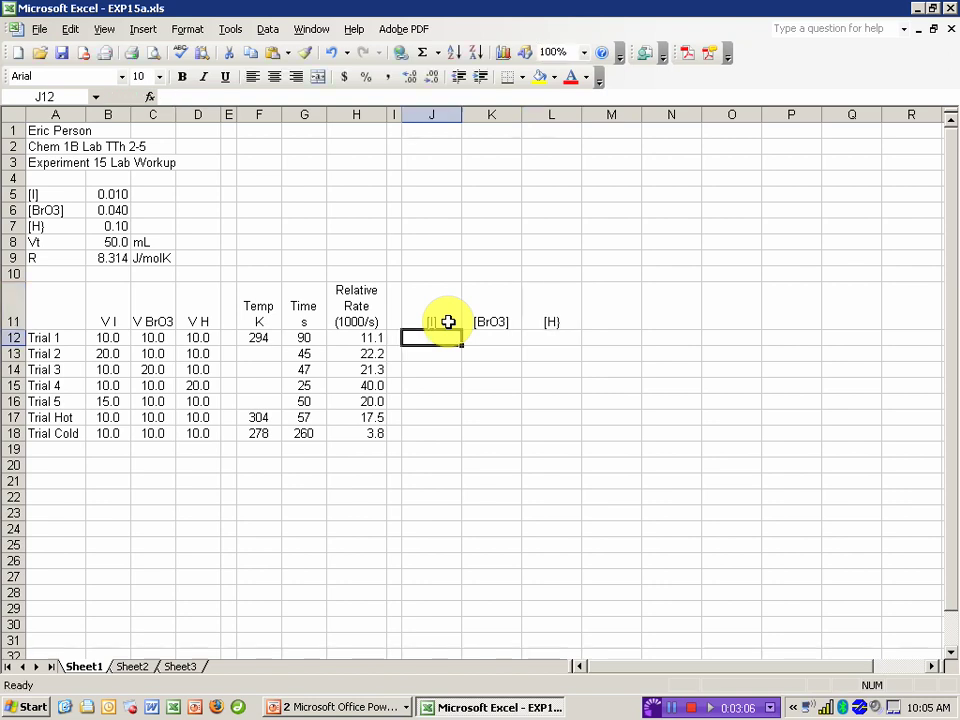
Correct the L11 header to [H] by adding the missing closing bracket
click(546, 317)
click(205, 97)
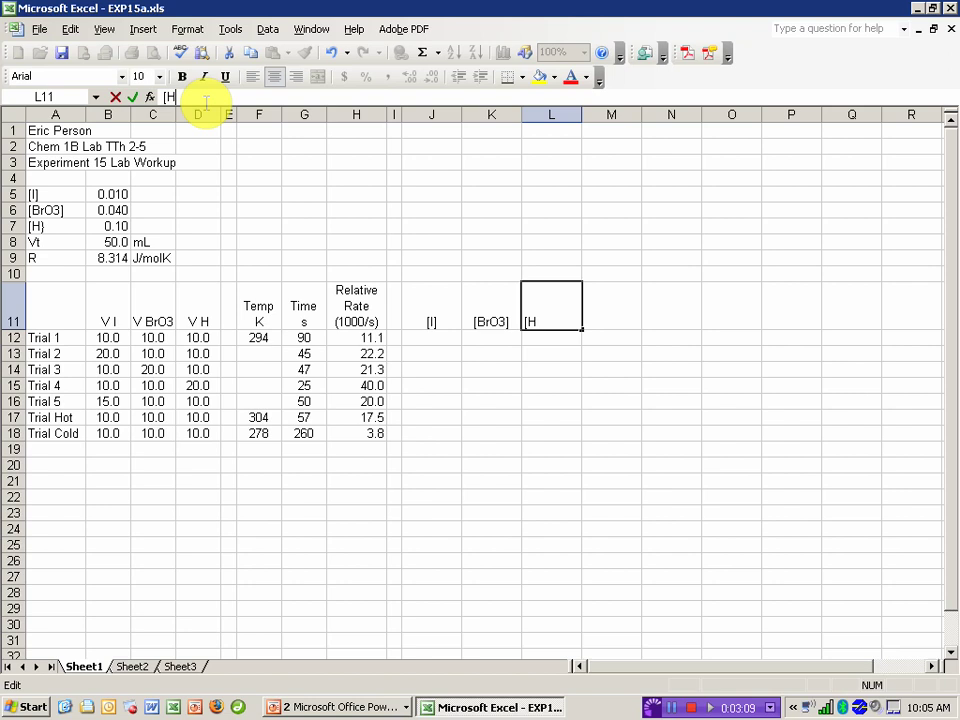
text(])
key(Return)
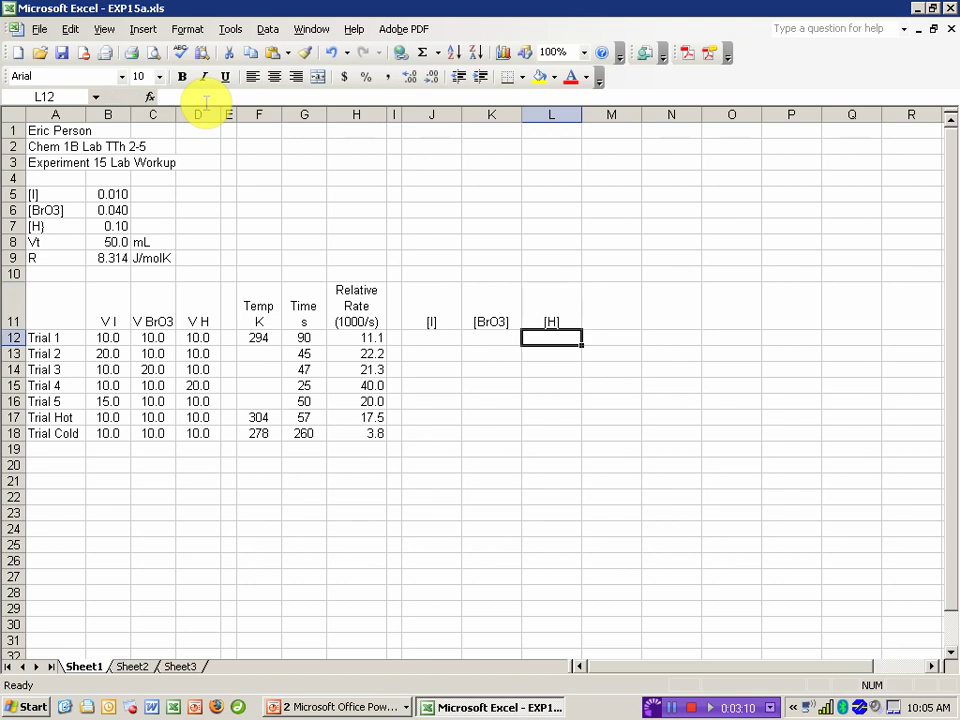
click(433, 336)
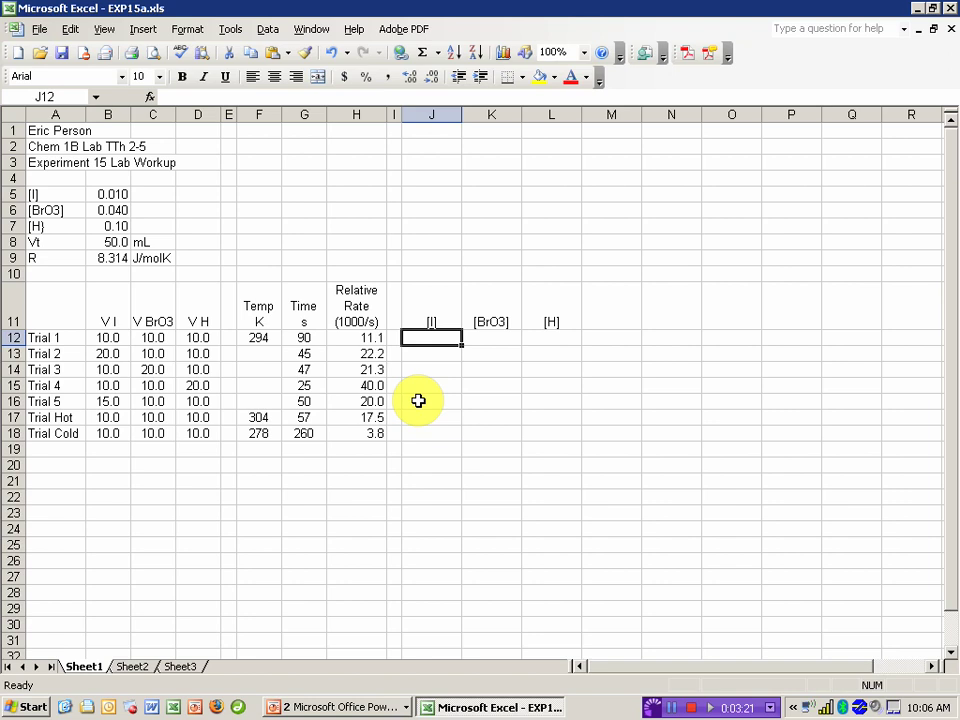
Enter =B12*$B$5/$B$8 in J12 and fill it down to J18
text(=)
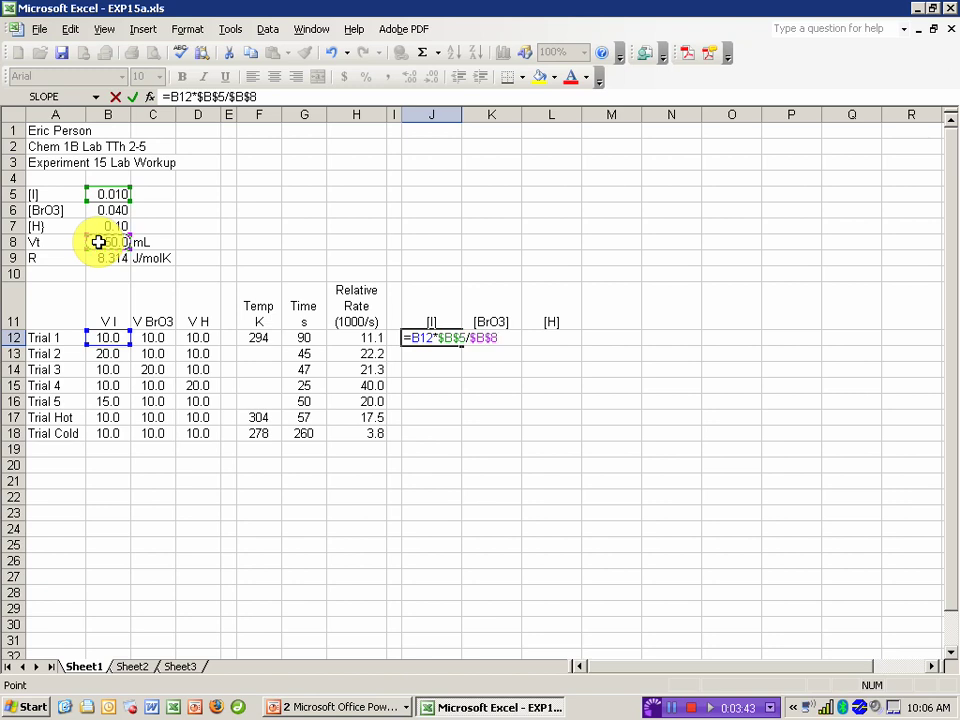
key(Return)
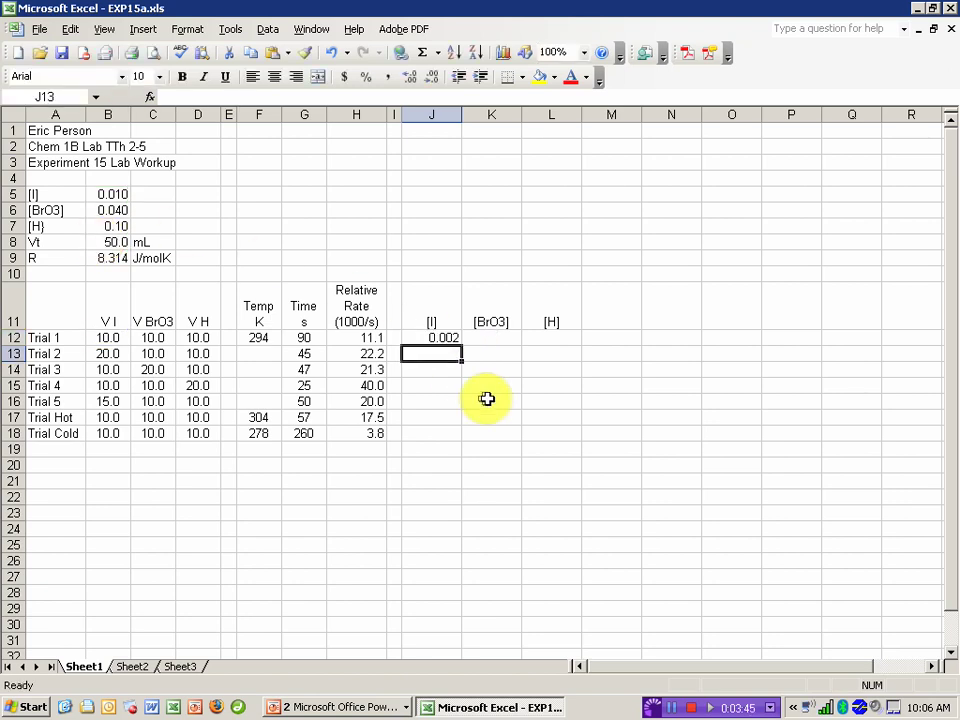
click(433, 337)
drag(461, 346, 465, 445)
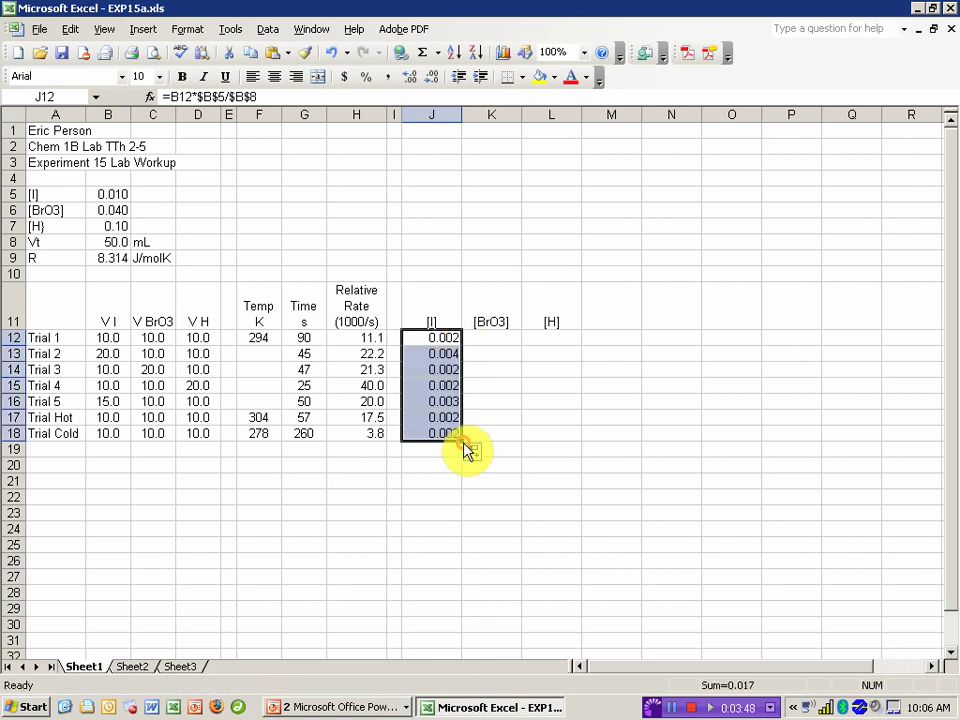
Enter =C12*$B$6/$B$8 in K12 and =D12*$B$7/$B$8 in L12, then fill both down to row 18
click(501, 335)
text(=)
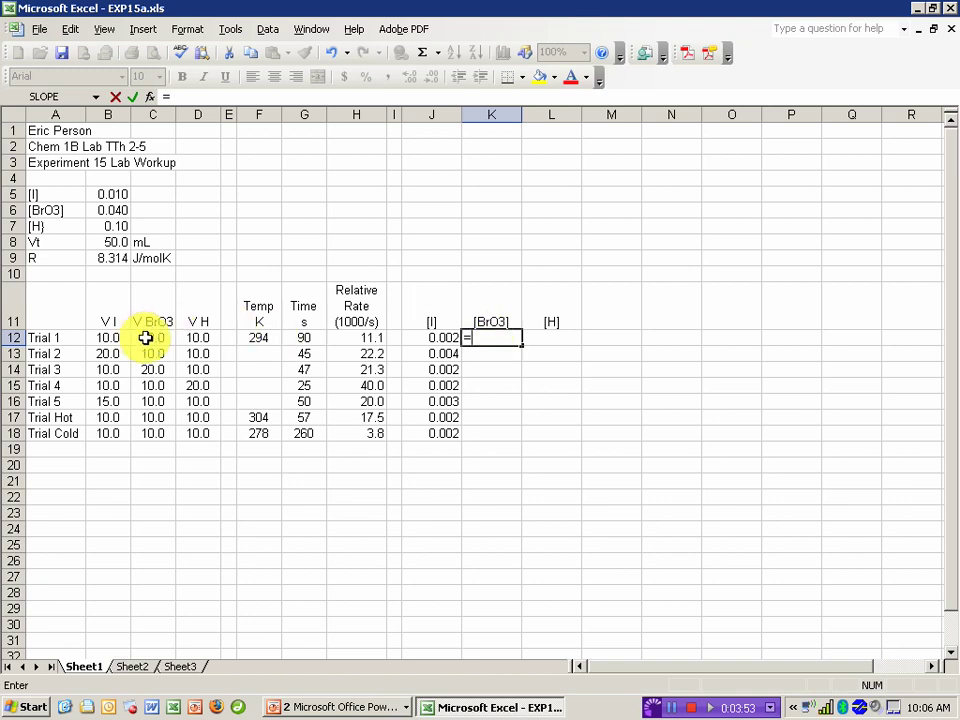
text(C12*)
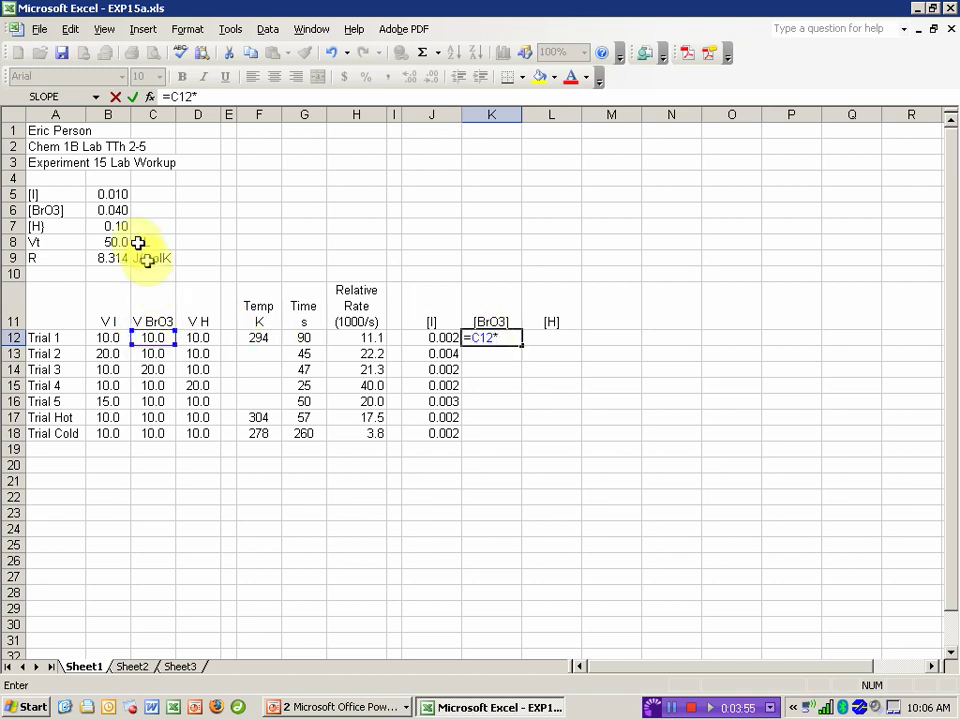
click(117, 209)
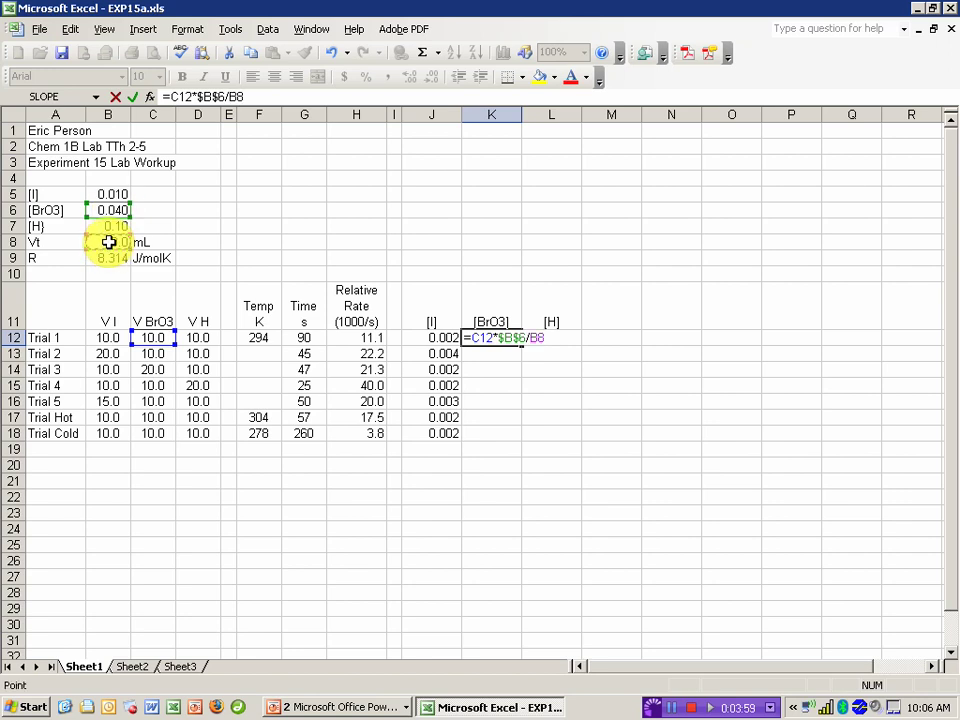
key(Return)
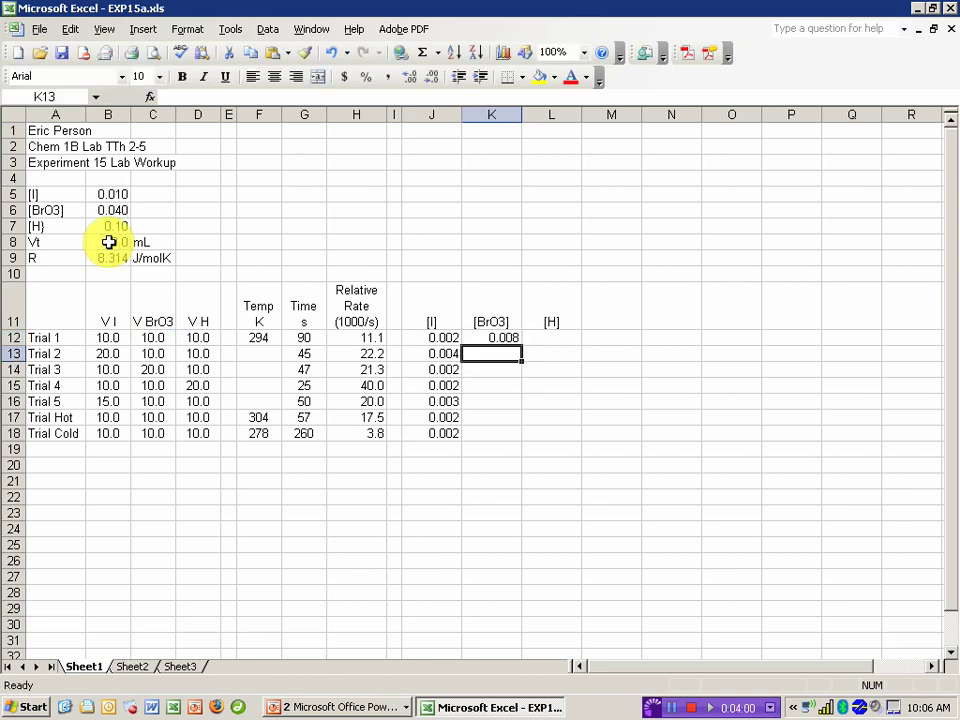
click(555, 335)
text(=)
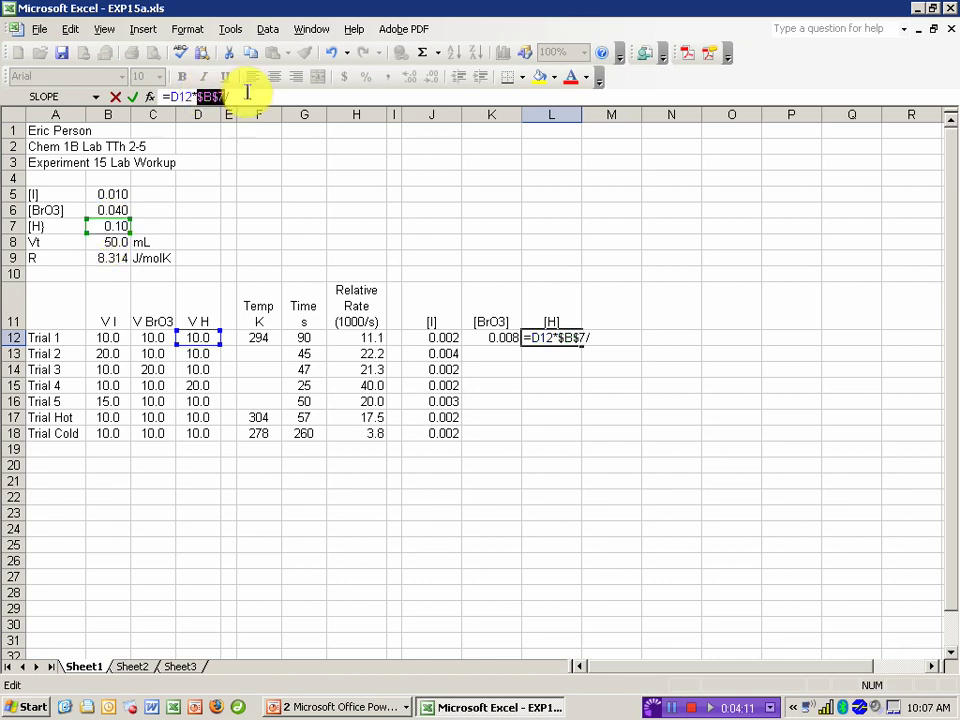
click(109, 242)
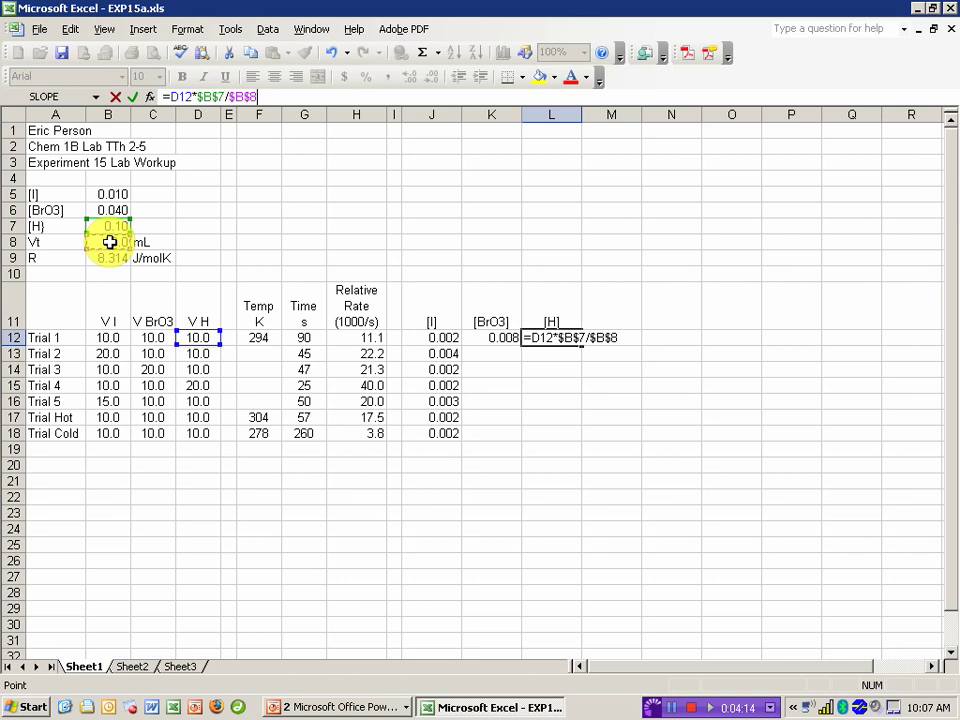
key(Return)
click(505, 337)
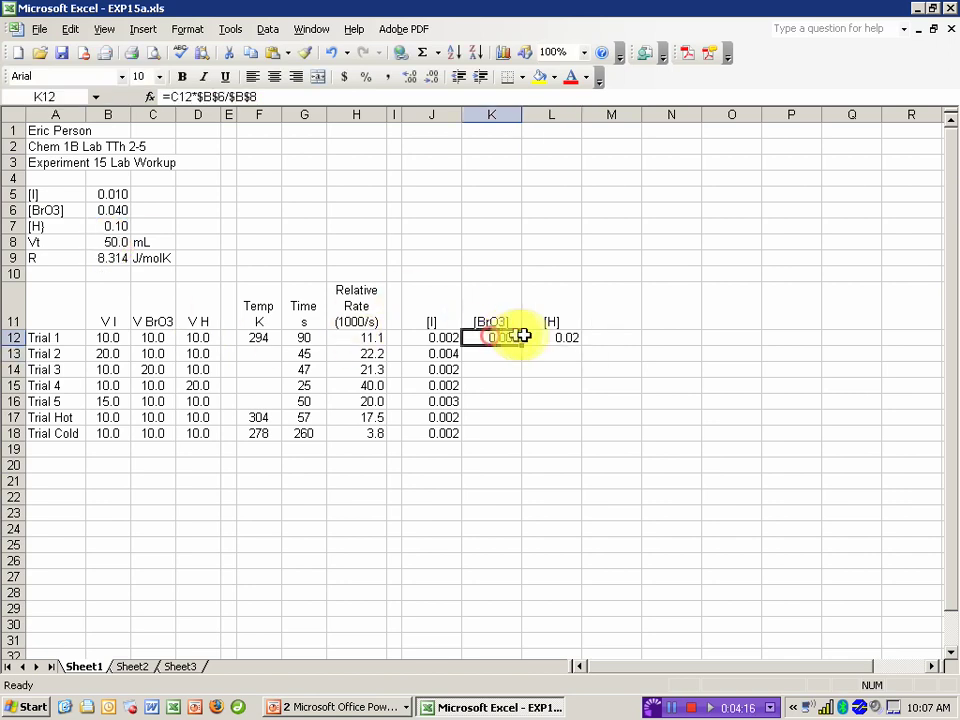
drag(523, 337, 572, 432)
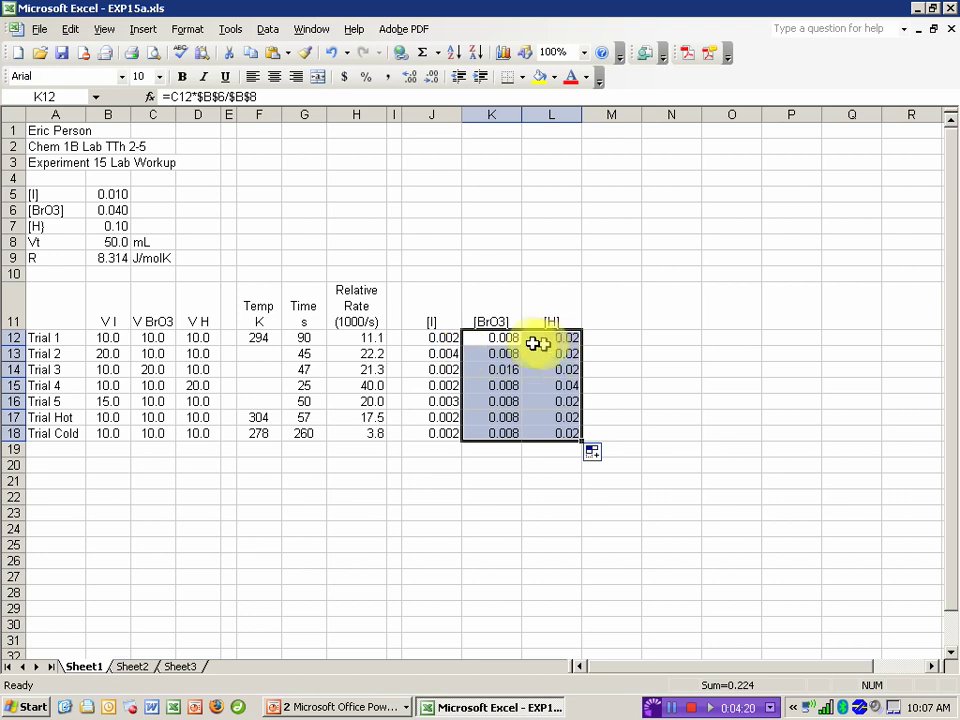
Add one decimal to the [I], [BrO3] and [H] columns, e.g. 0.0020, 0.0080, 0.020
drag(439, 337, 440, 428)
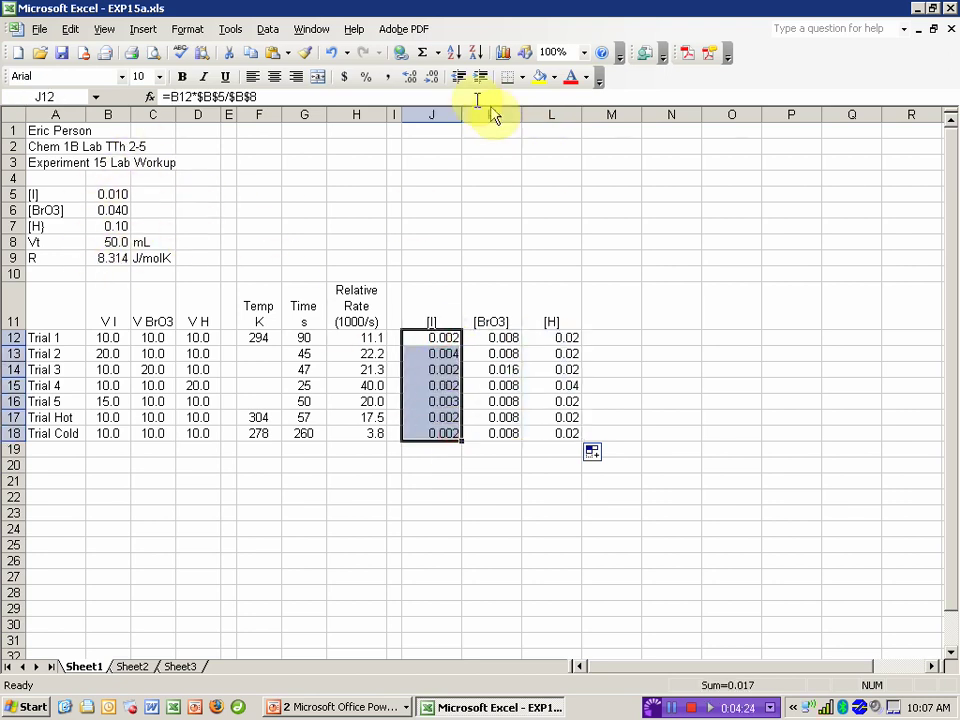
click(418, 82)
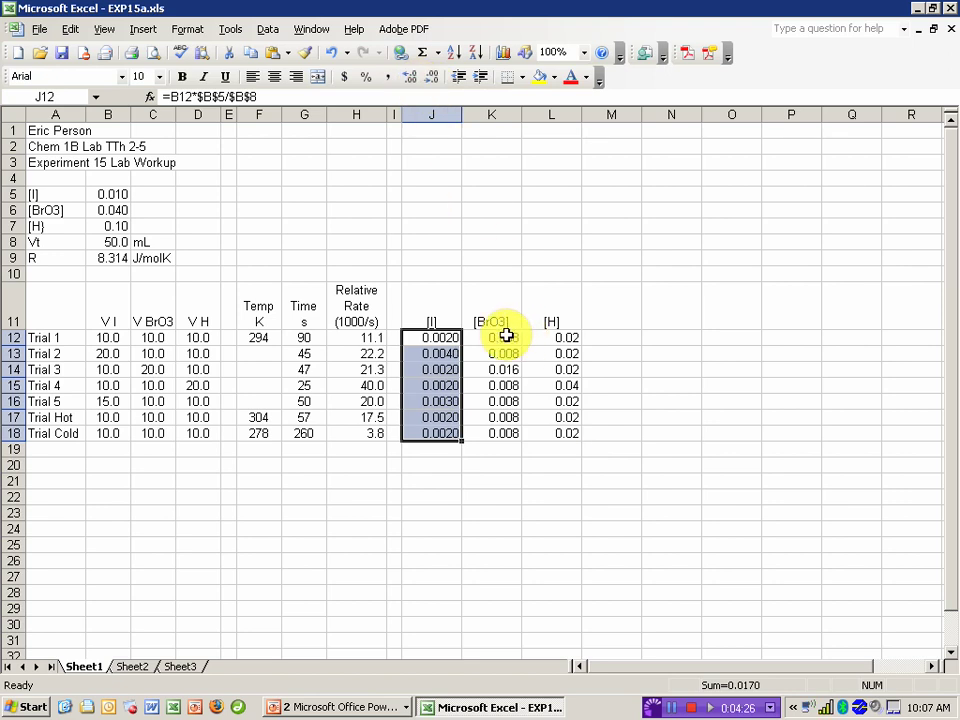
drag(506, 336, 502, 432)
click(414, 81)
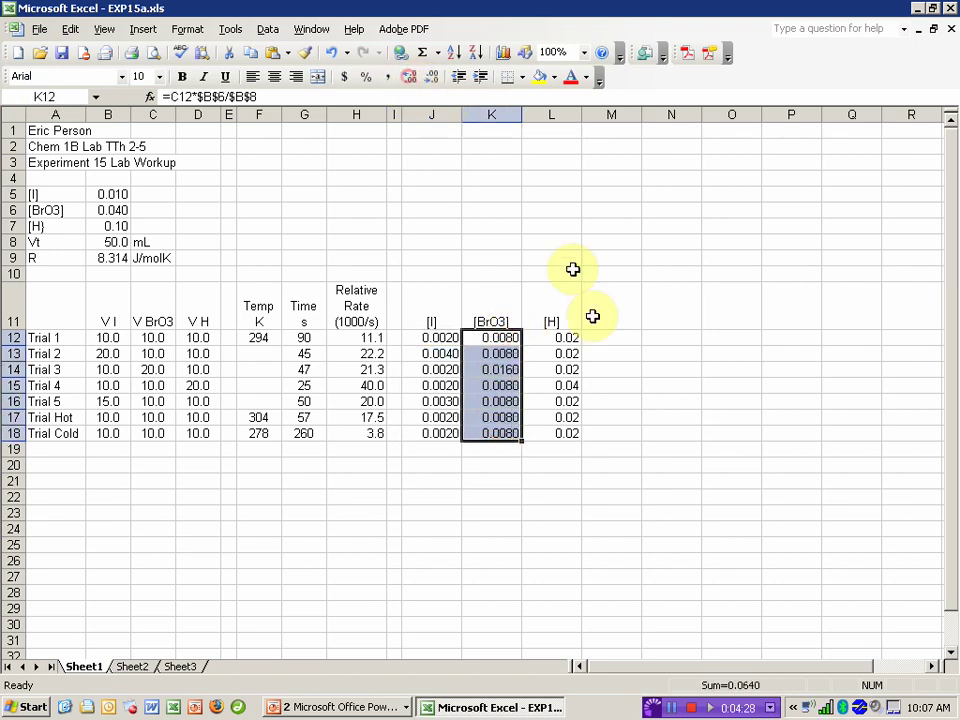
drag(558, 337, 559, 433)
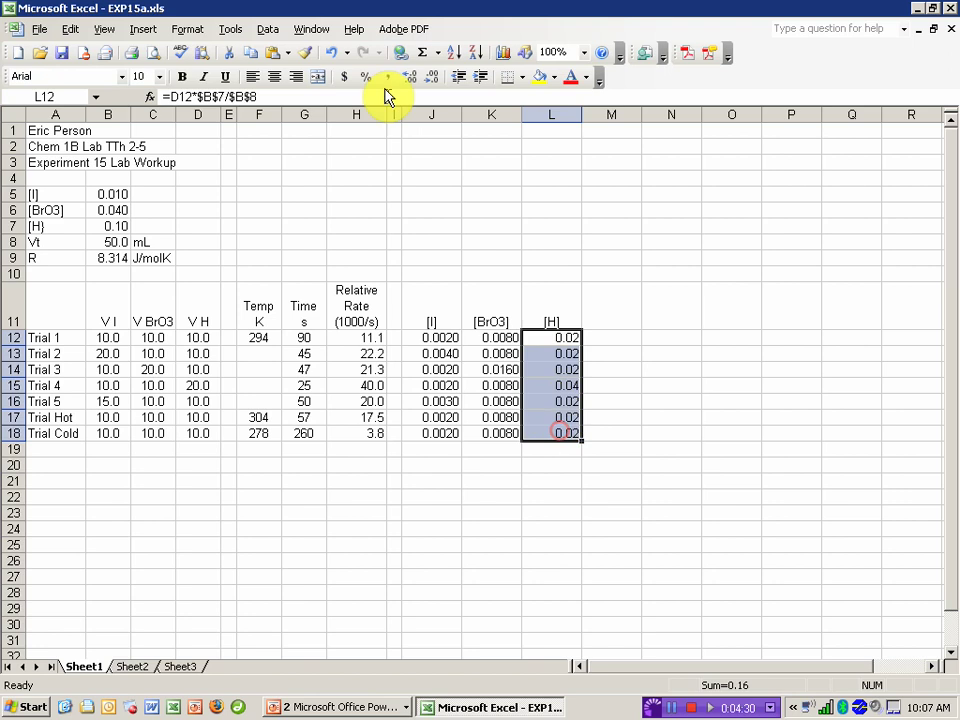
click(410, 77)
click(496, 468)
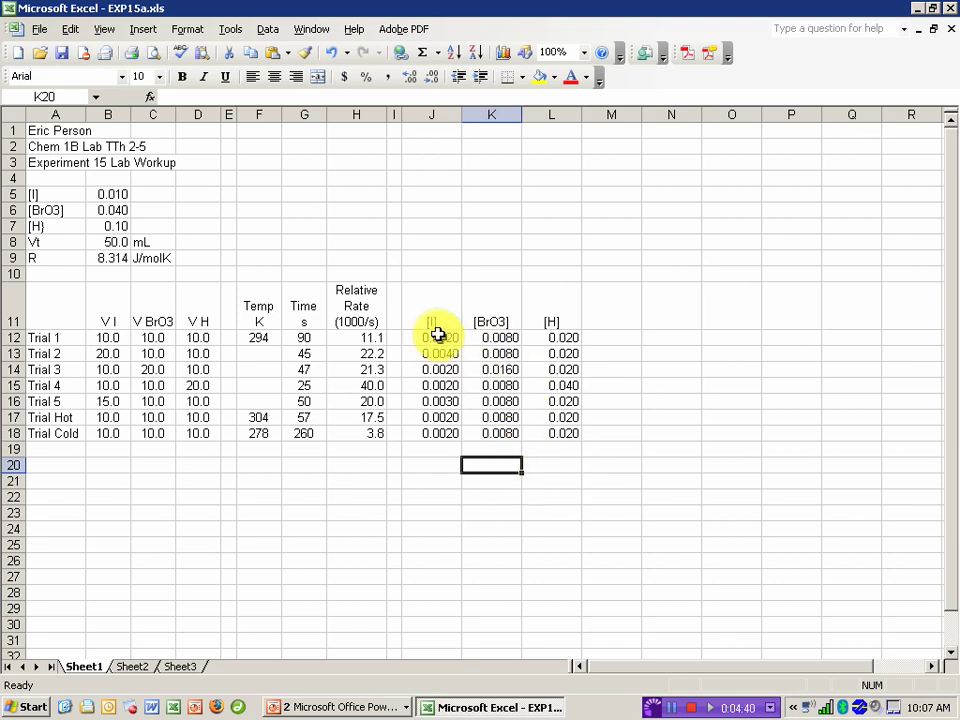
click(426, 271)
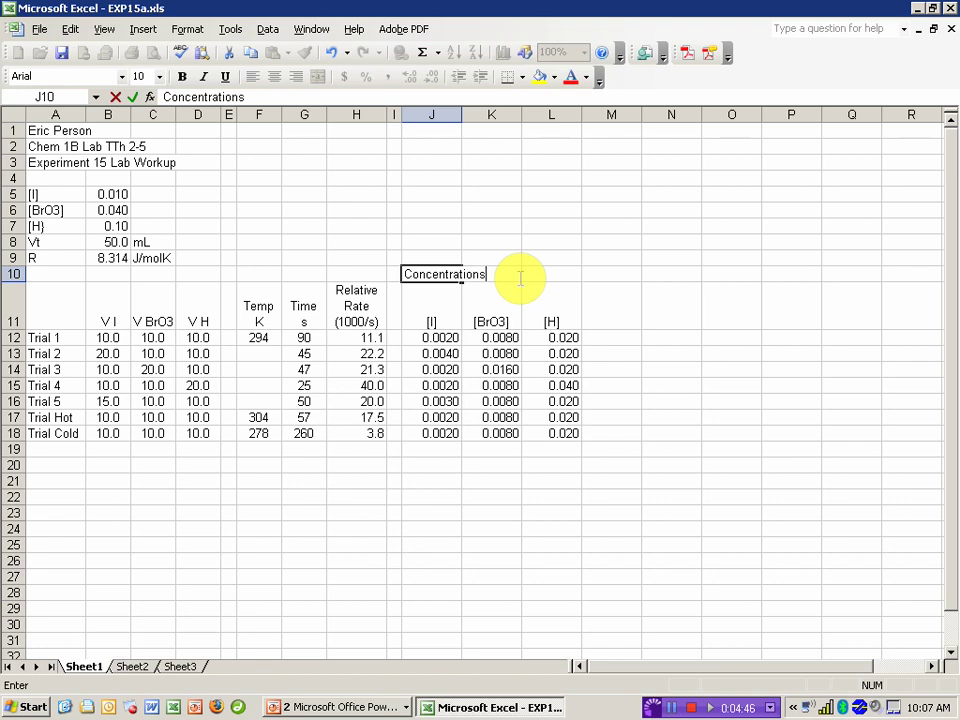
Enter 'Concentrations' in J10 and merge and center it across J10:L10
text(Concentrations)
key(Return)
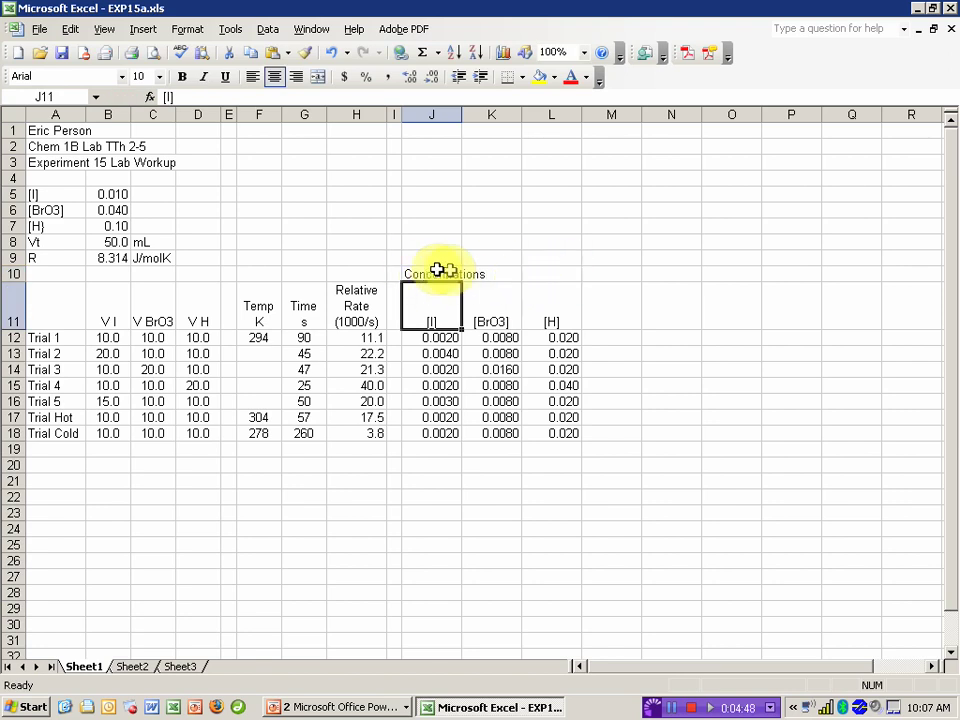
drag(424, 273, 530, 273)
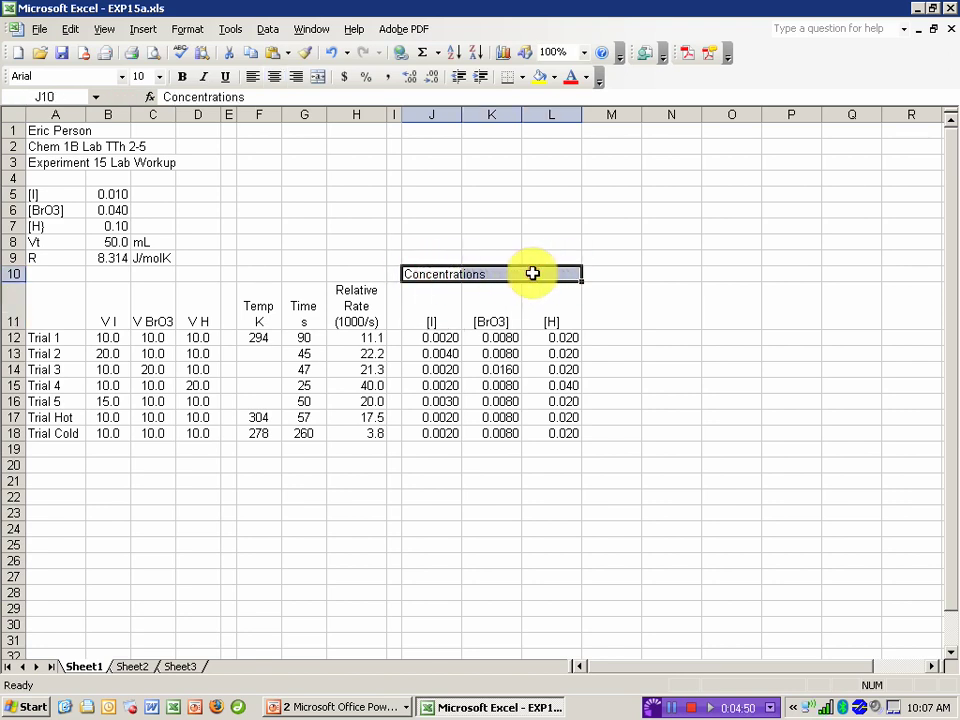
click(317, 78)
click(609, 479)
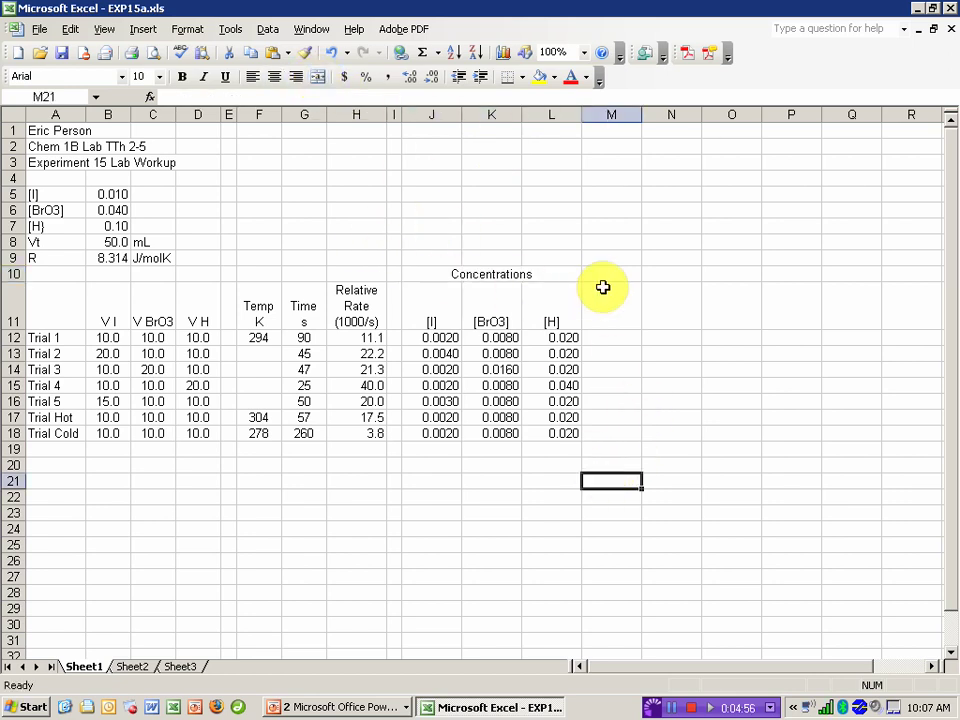
click(620, 115)
Narrow column M into a spacer and enter 'Reaction Order' in N10
drag(638, 115, 594, 115)
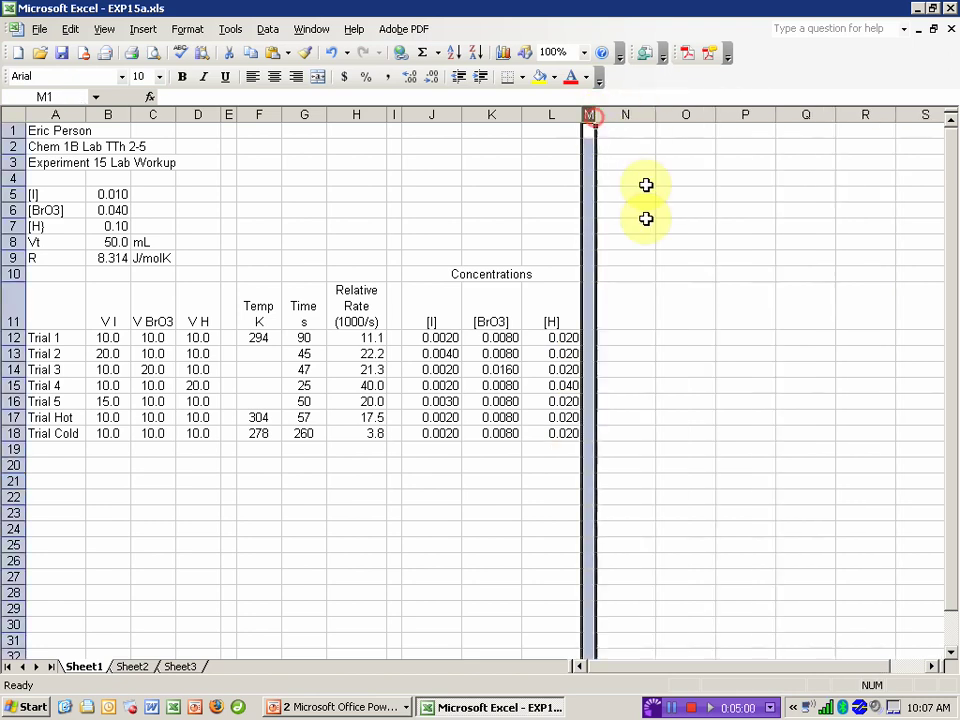
click(630, 270)
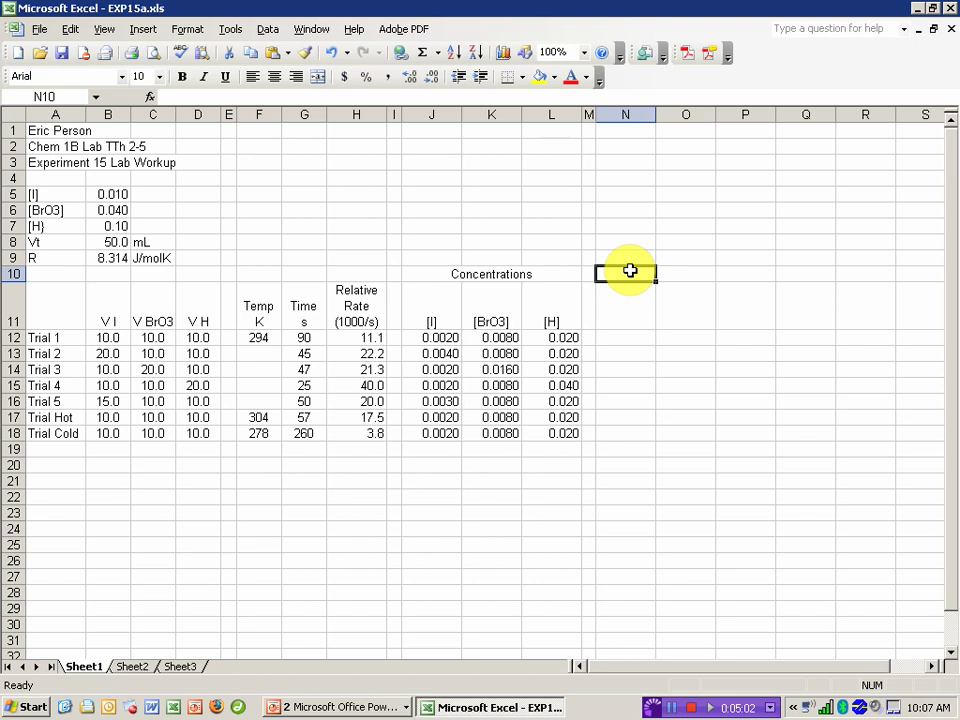
text(Reaction Order)
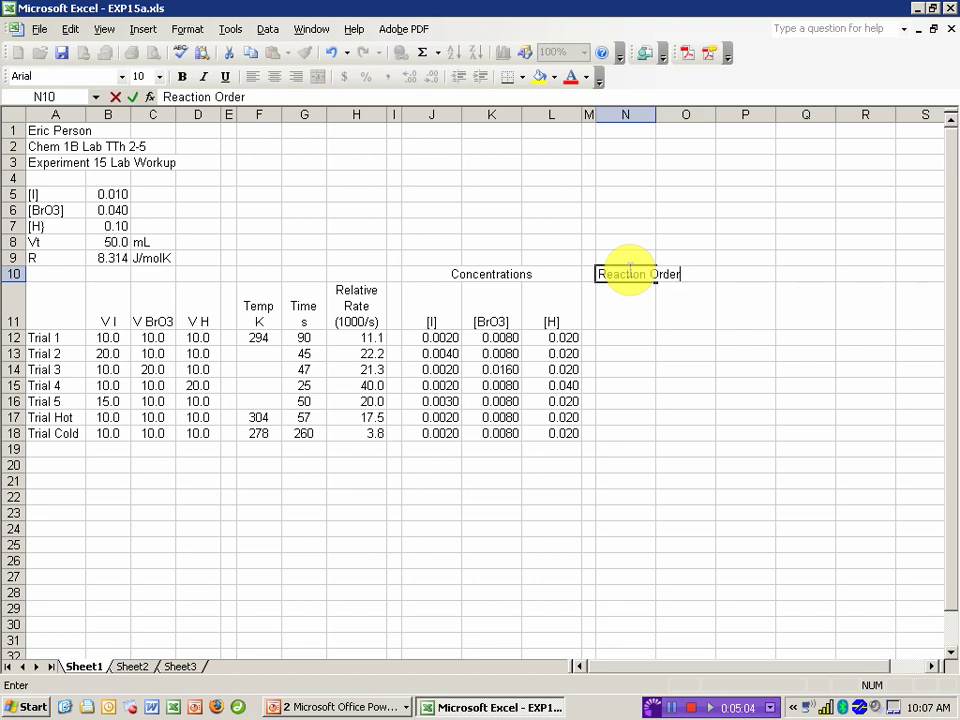
key(Return)
Label N11, O11 and P11 as I, BrO3 and H
text(I)
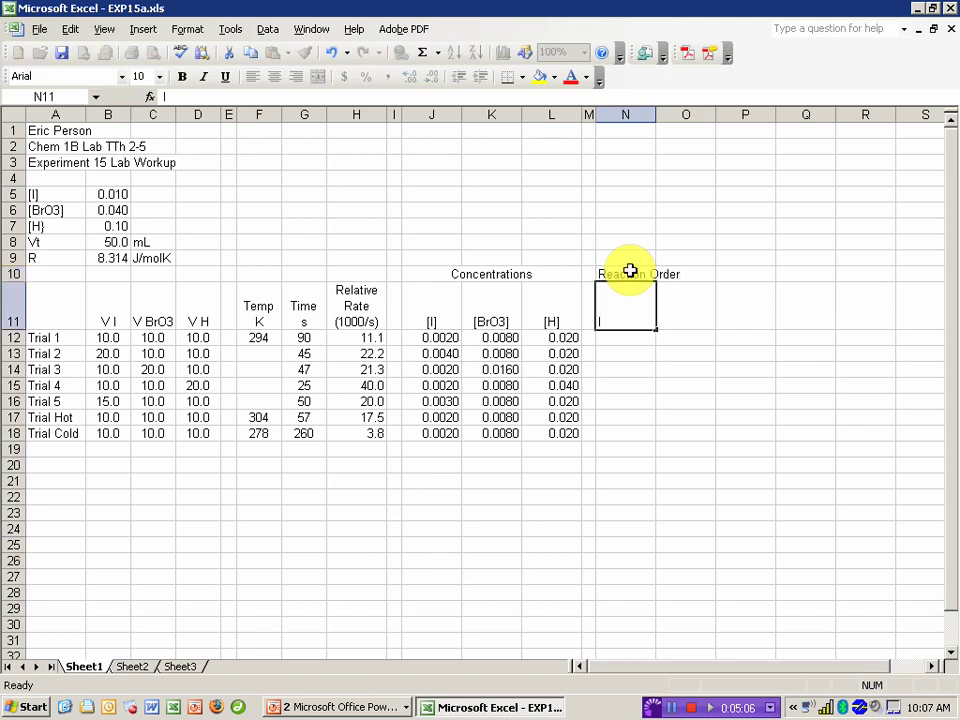
key(Tab)
text(B)
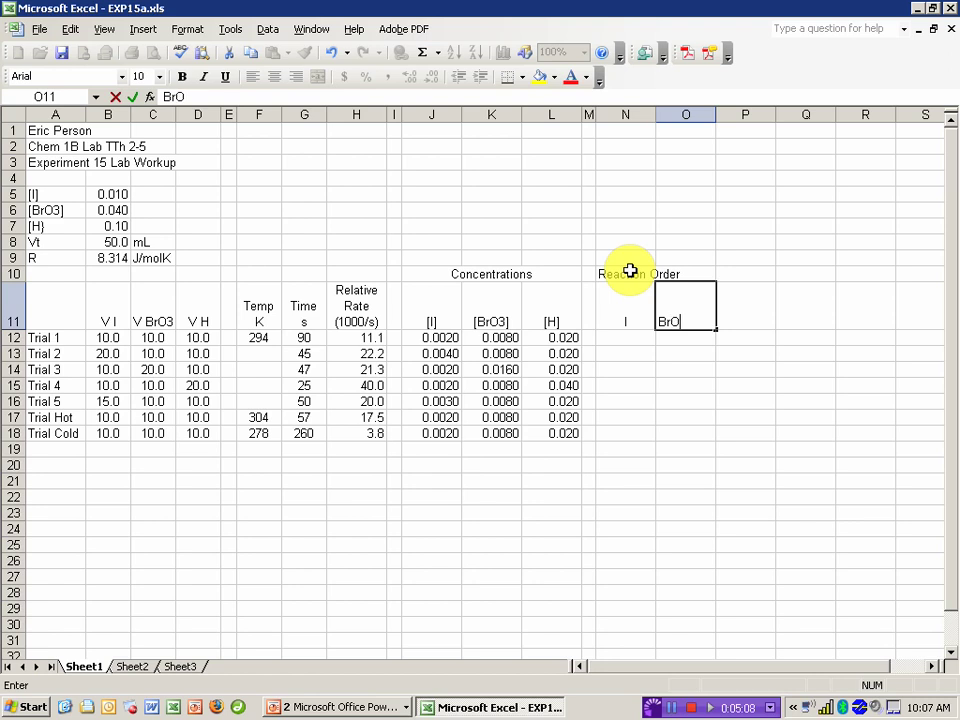
text(rO3)
key(Tab)
text(H)
key(Return)
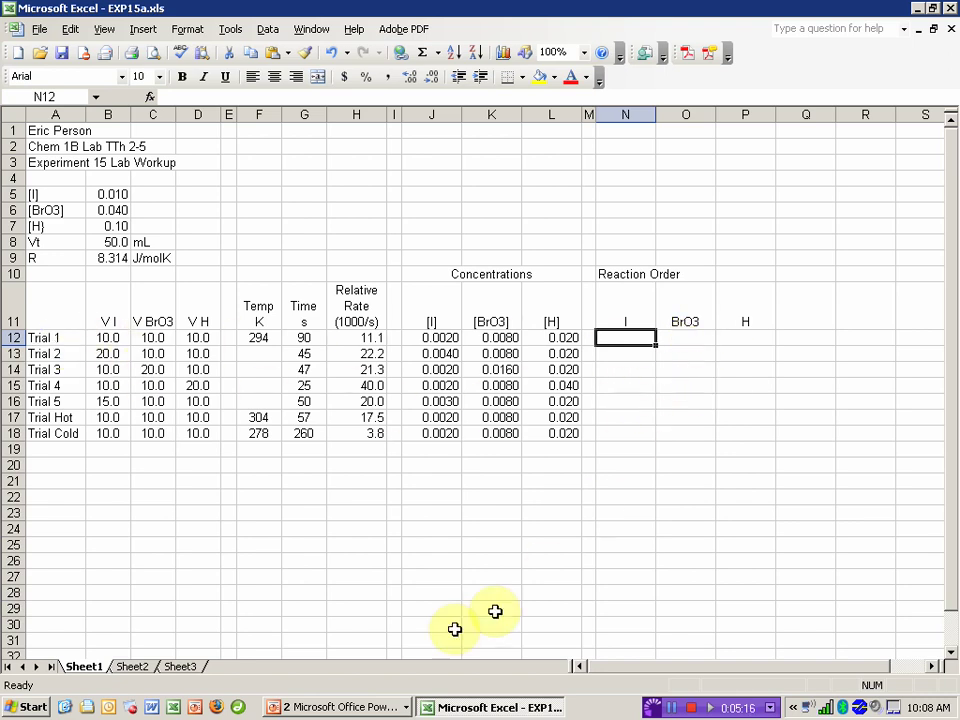
click(325, 708)
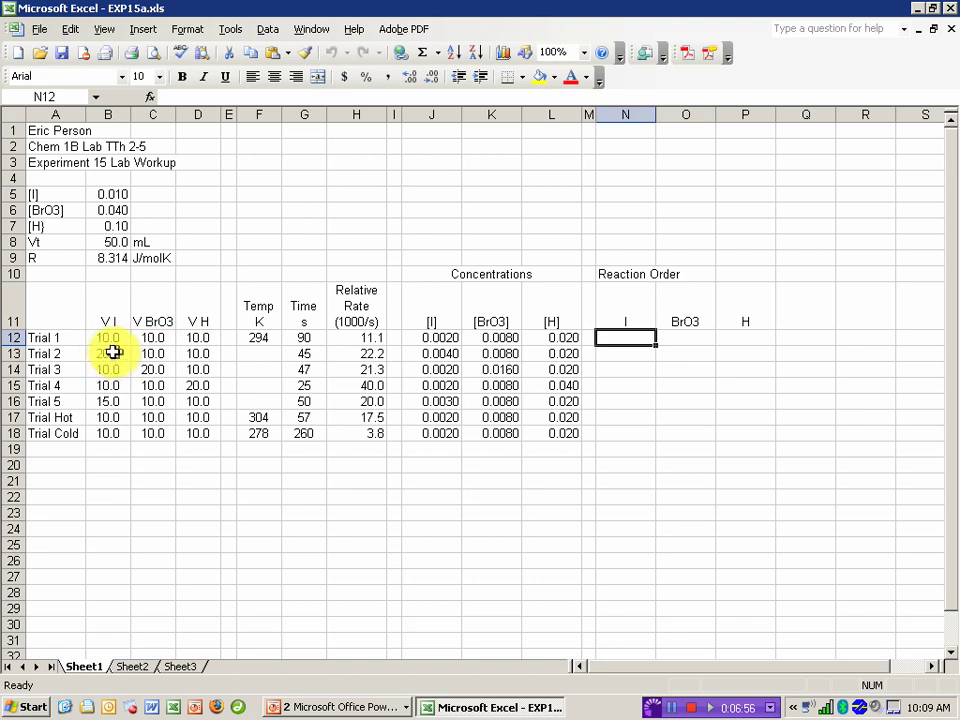
Enter =LOG(H13/H12)/LOG(J13/J12) in N13 for the Trial 2 I reaction order
click(625, 353)
text(=lo)
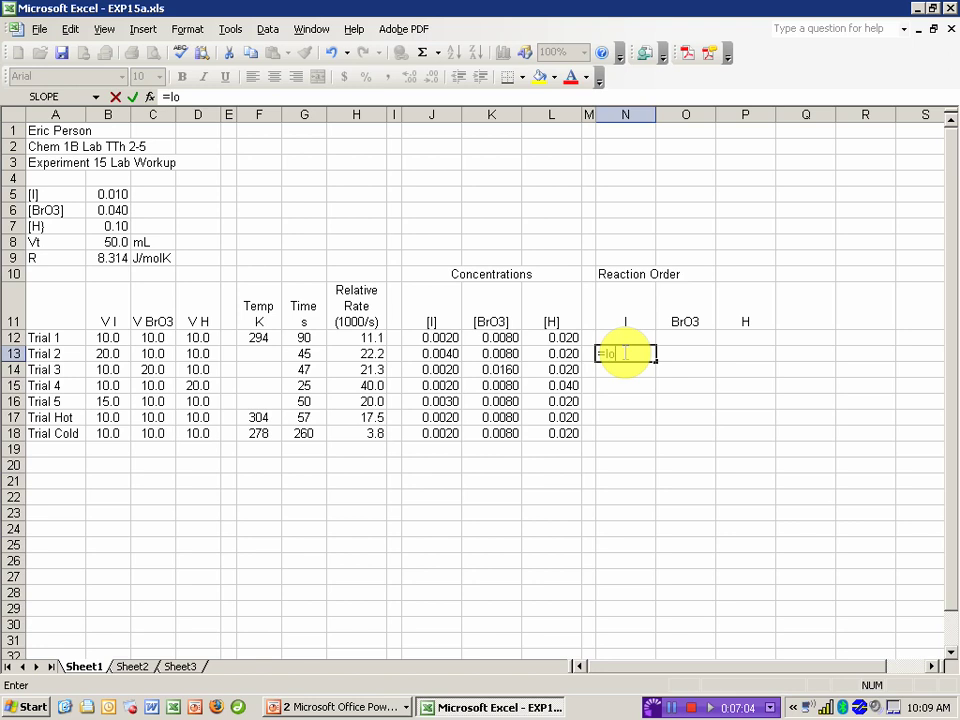
text(g()
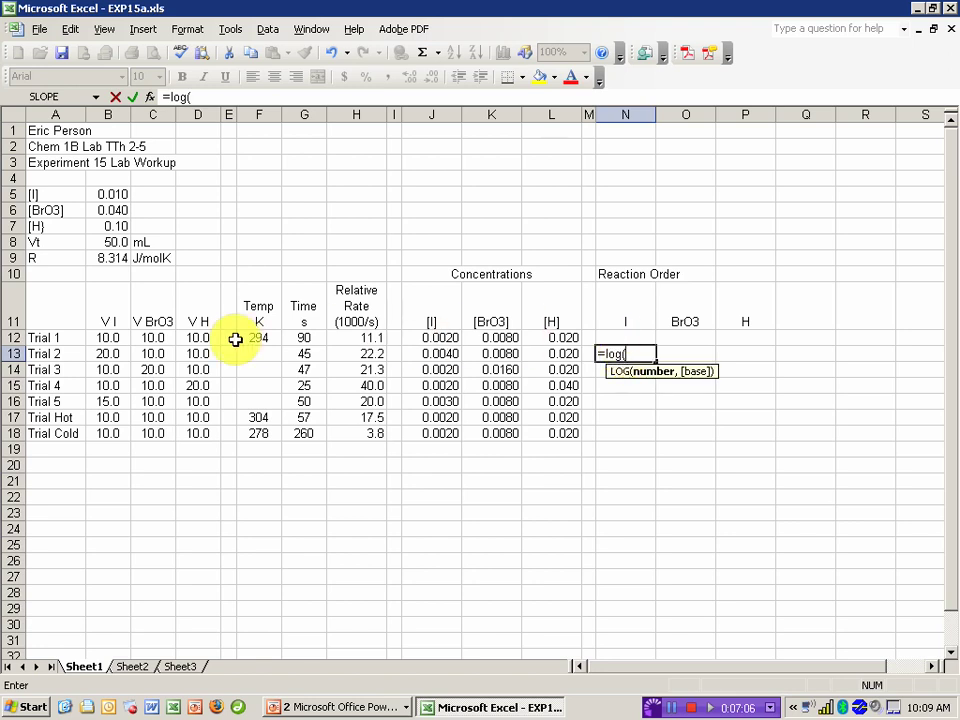
click(358, 354)
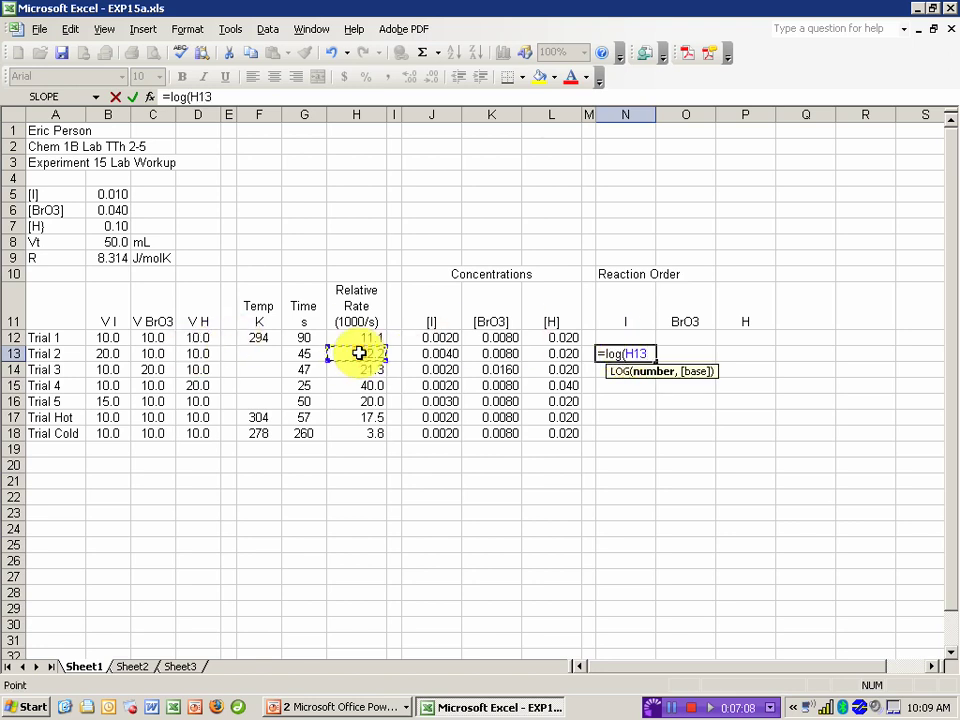
text(/)
click(361, 338)
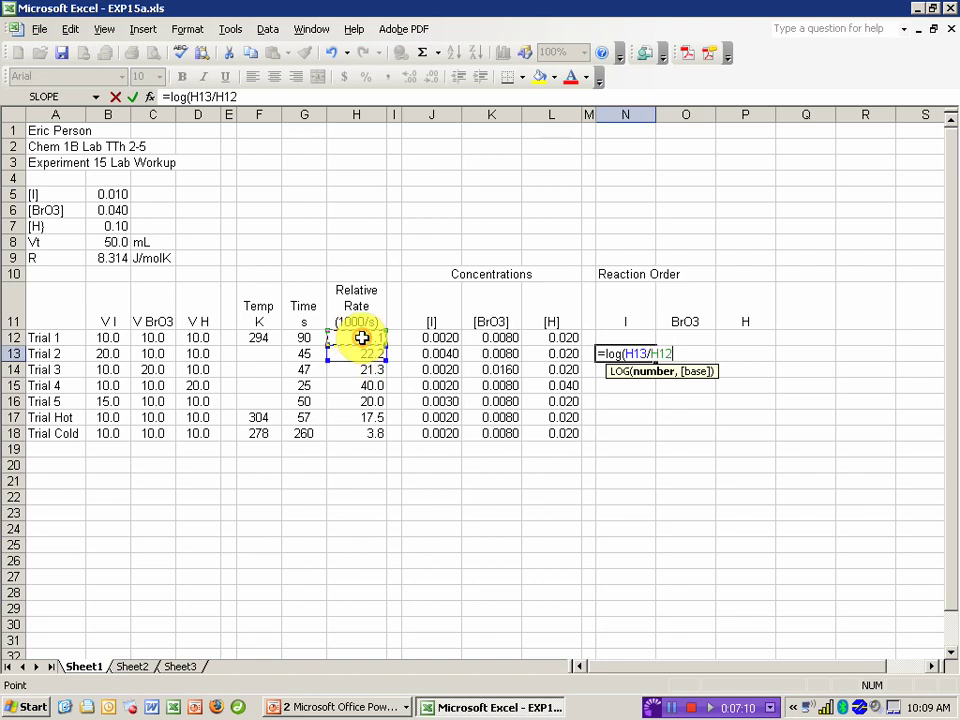
text())
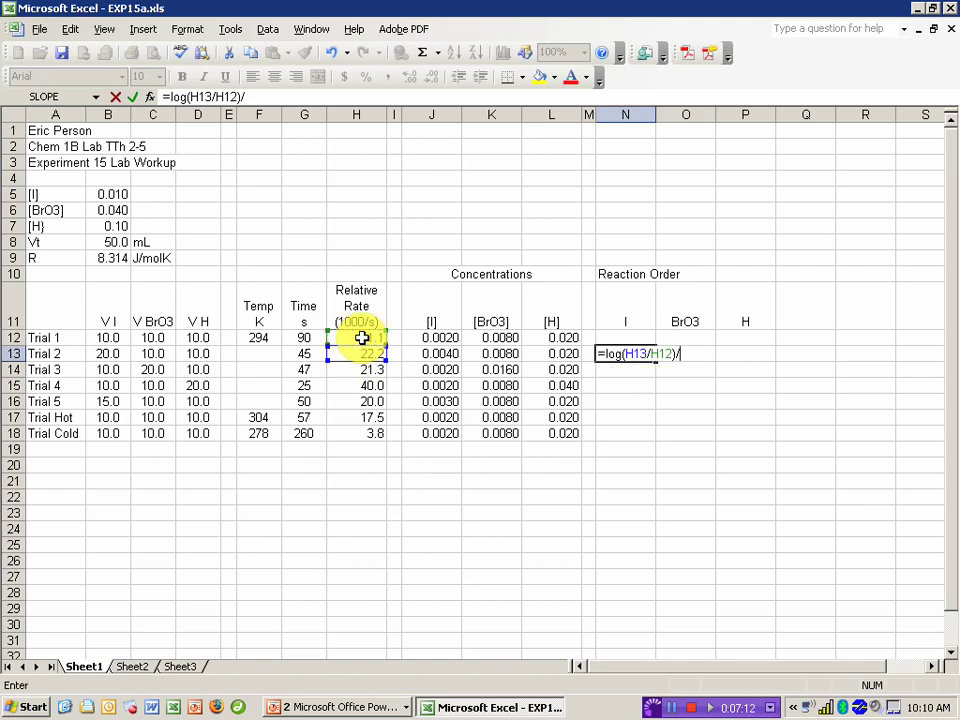
text(/log()
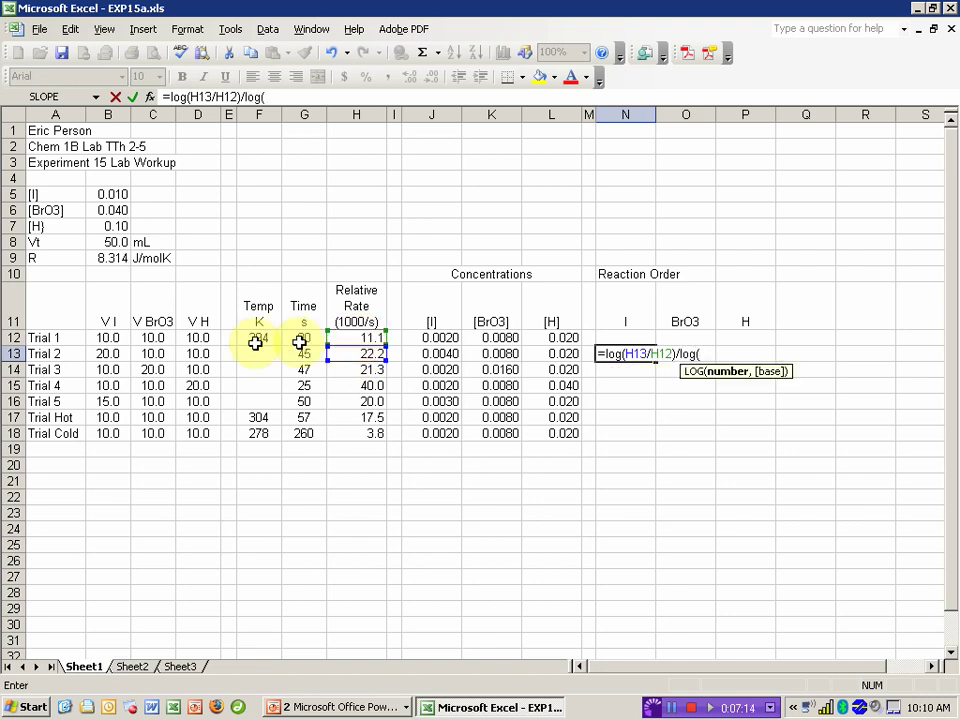
click(442, 354)
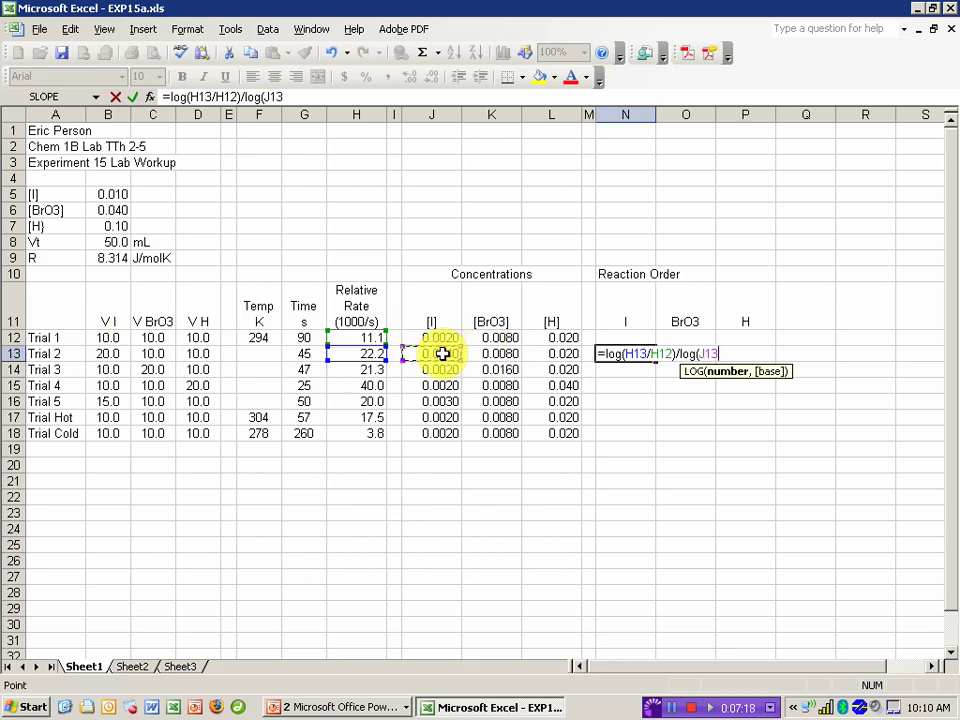
text(/)
click(441, 337)
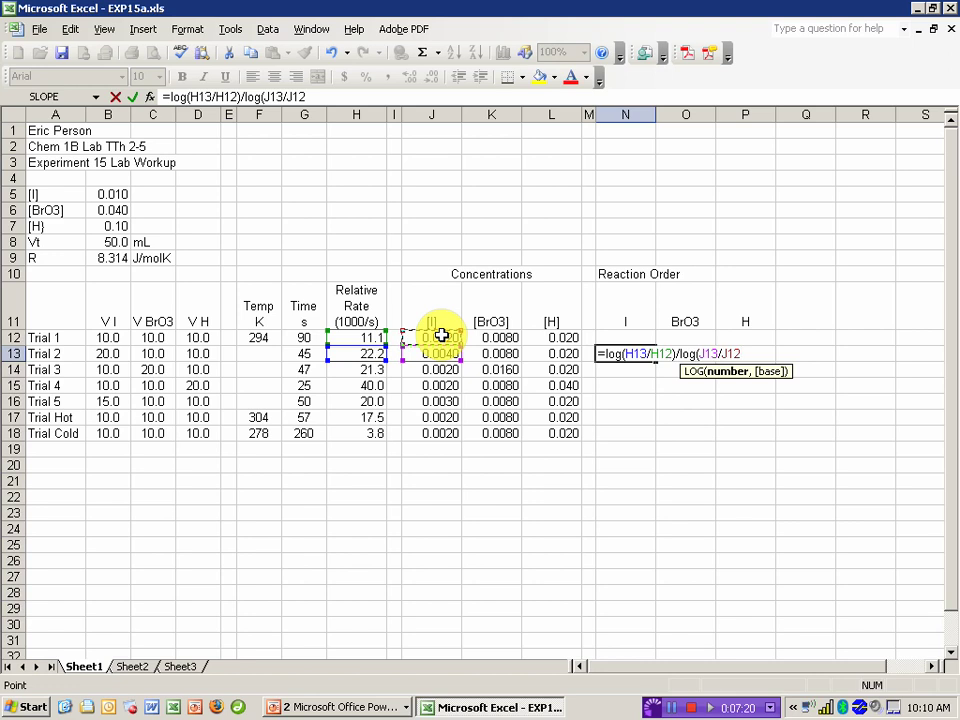
text())
key(Return)
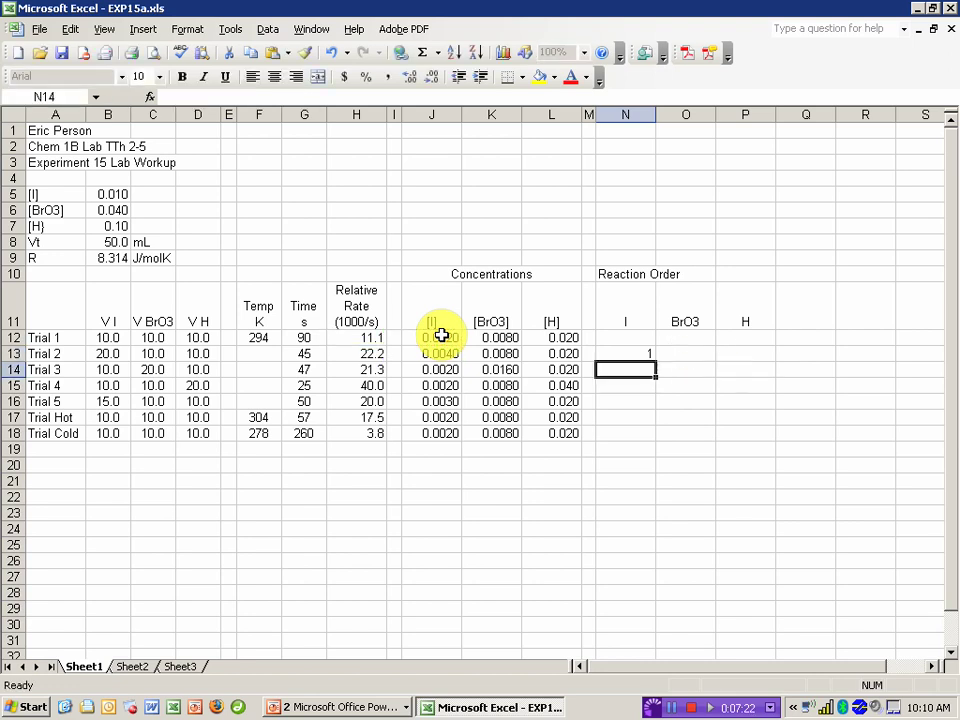
Format N13 to two decimals so it shows 1.00
click(619, 352)
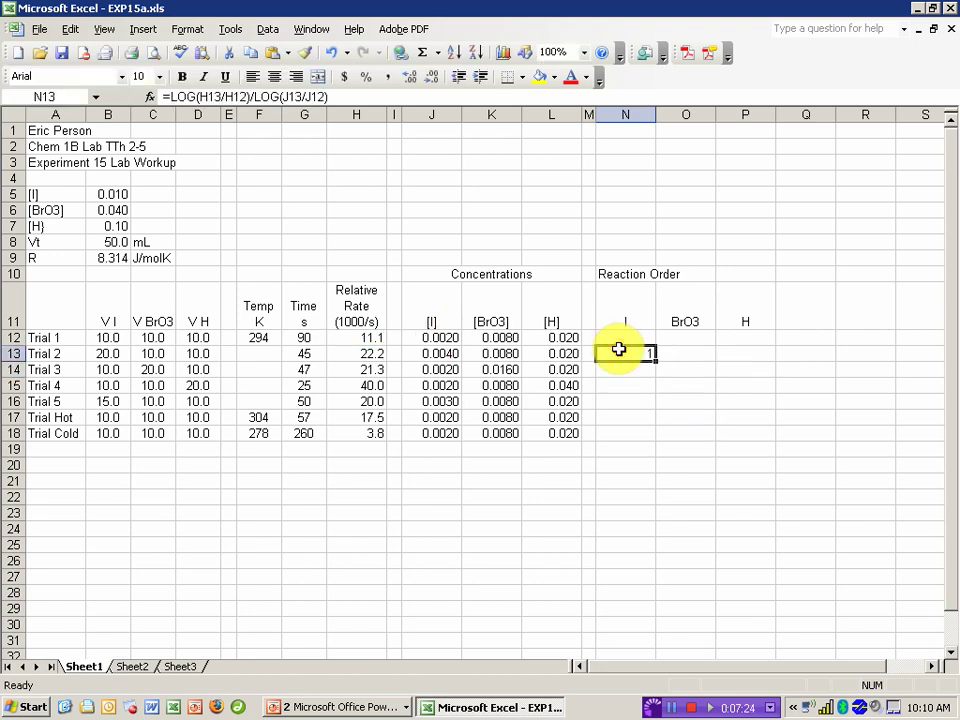
click(410, 79)
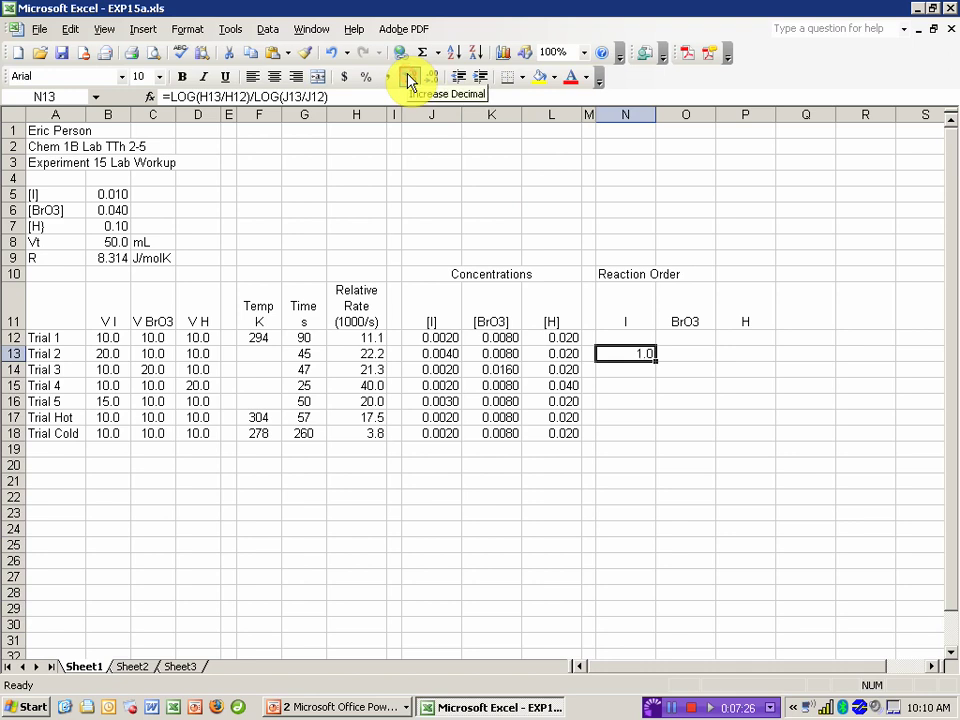
click(410, 79)
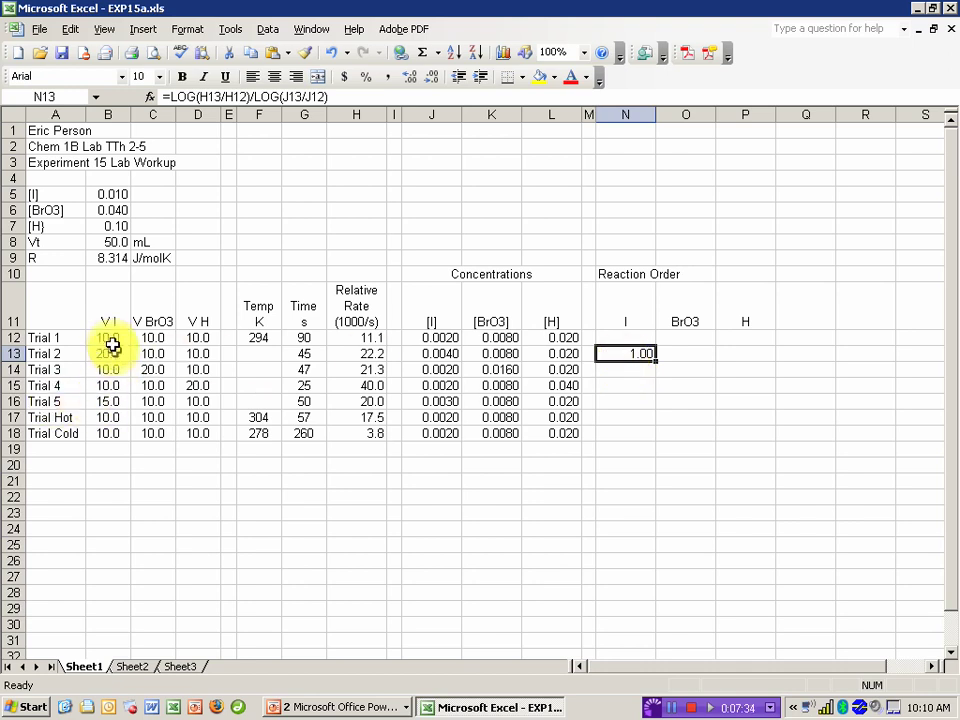
Enter =LOG(H16/H12)/LOG(J16/J12) in N16, accepting Excel's closing-parenthesis correction
click(632, 401)
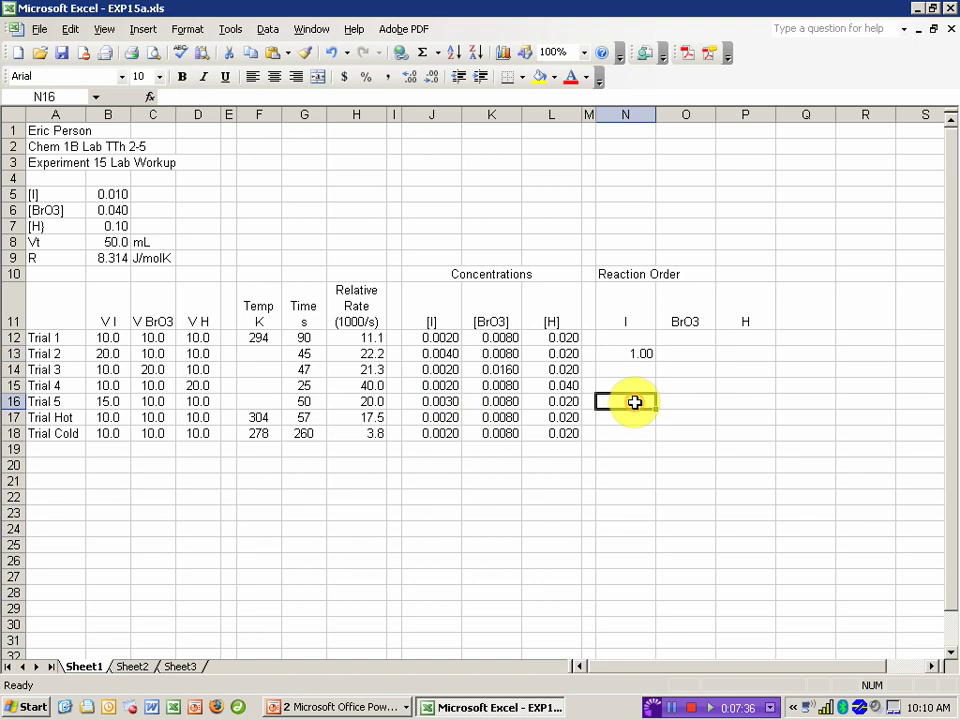
text(=log()
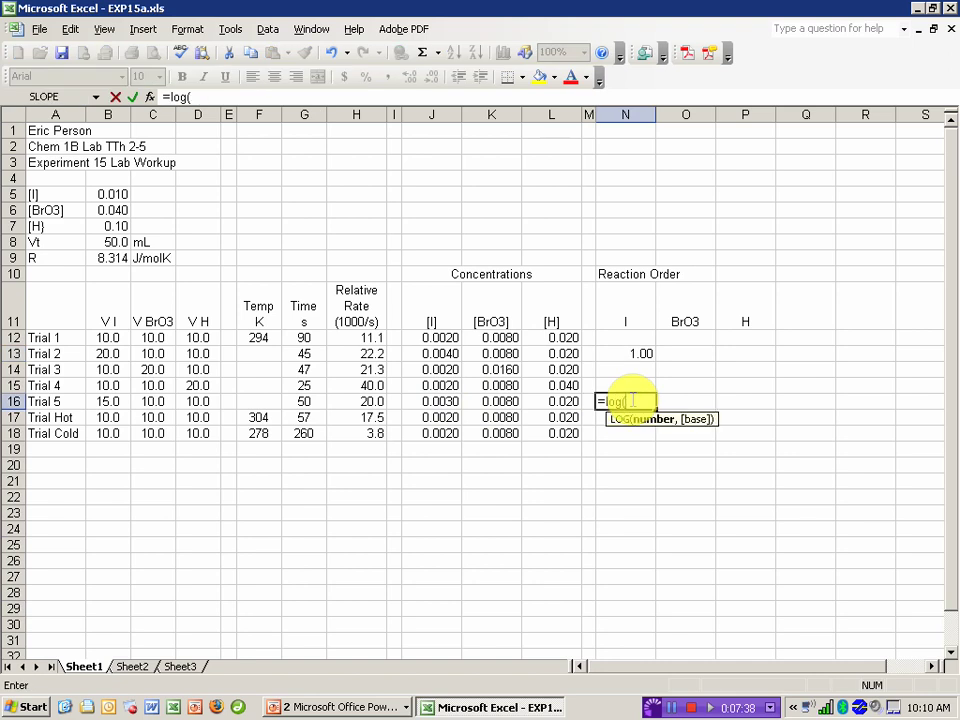
click(366, 402)
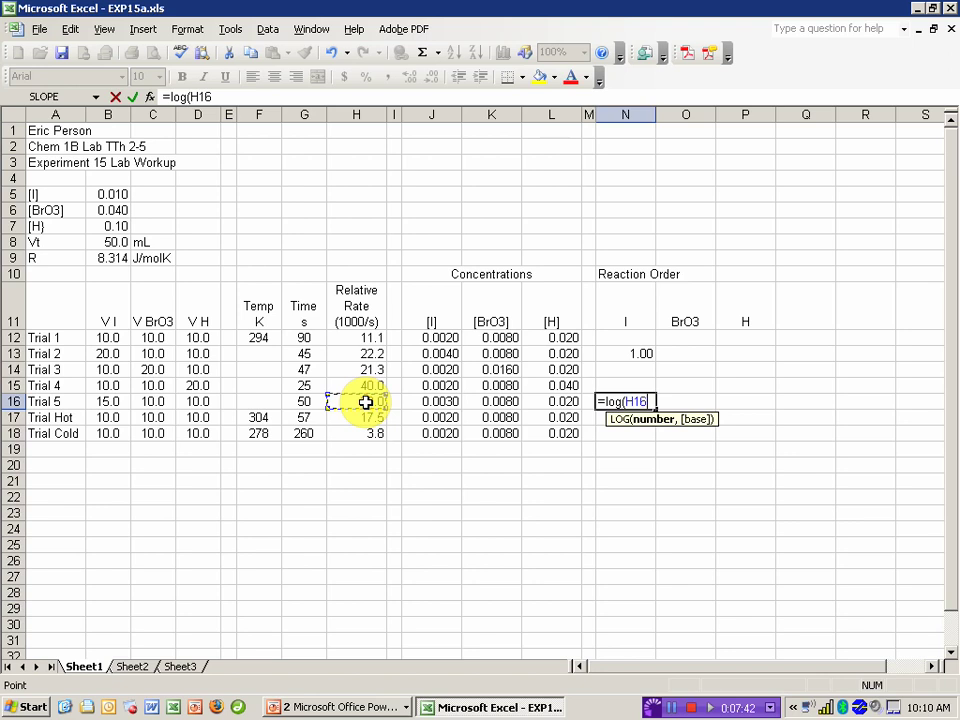
text(/)
click(362, 337)
text())
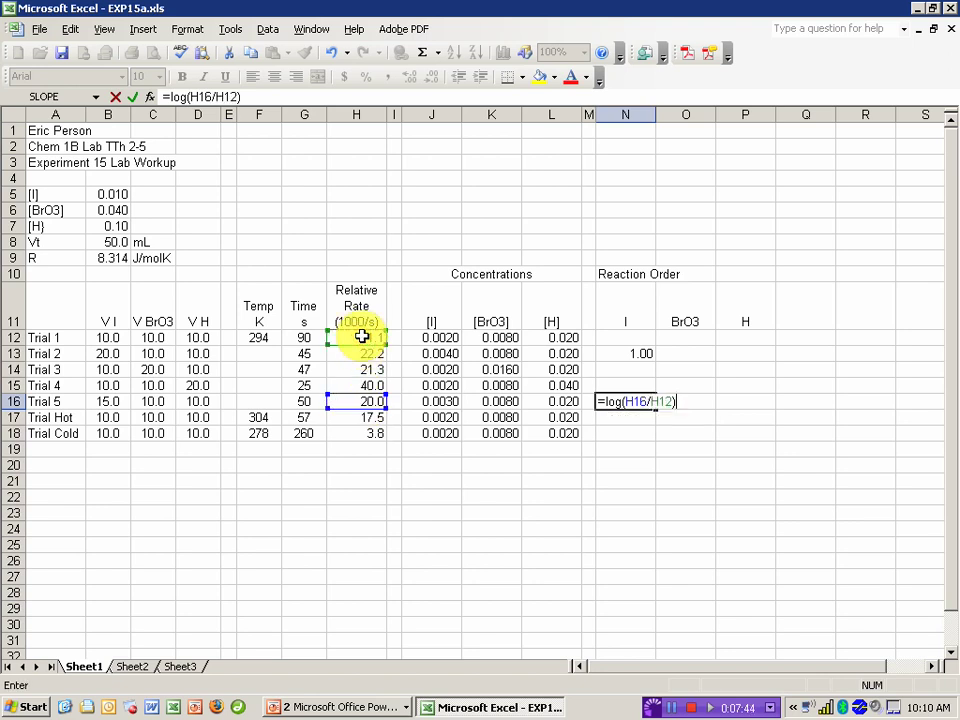
text(/log()
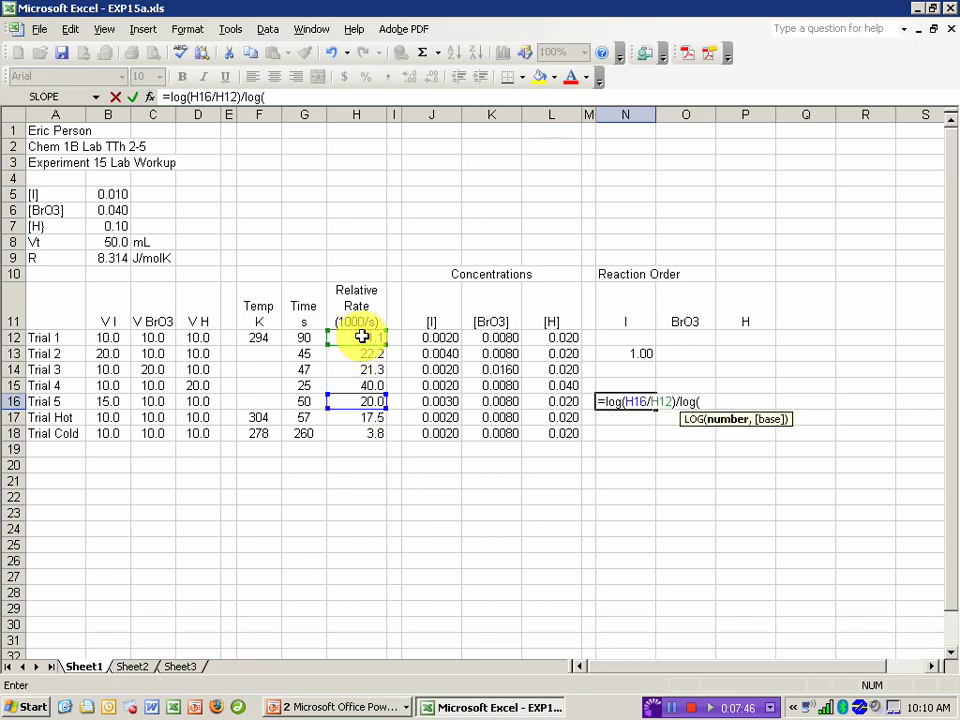
click(426, 400)
text(/)
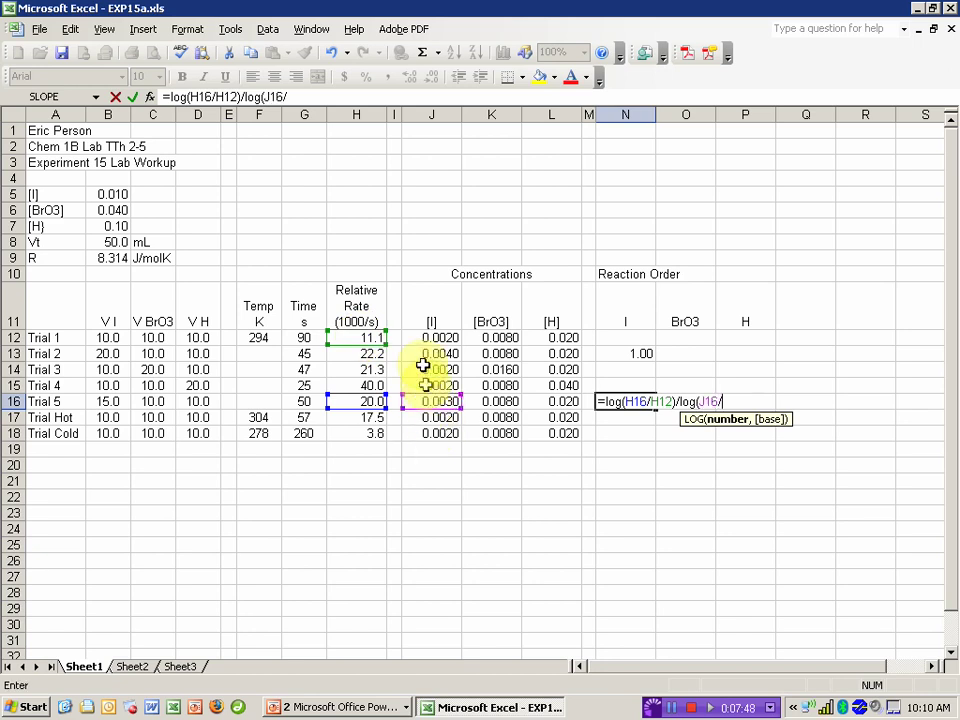
click(421, 336)
key(Return)
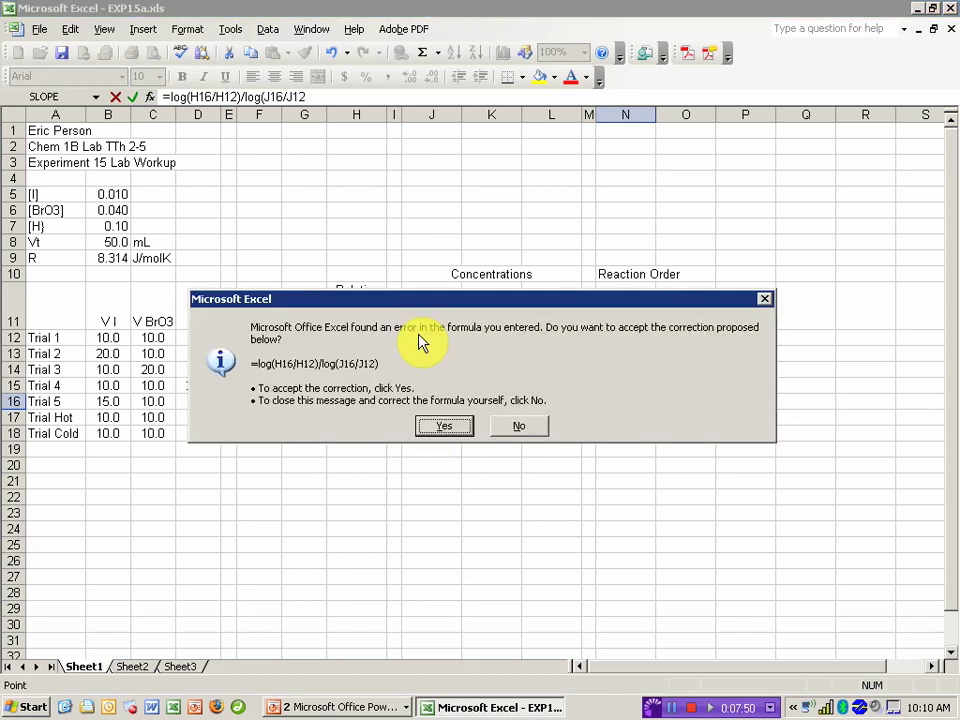
click(444, 428)
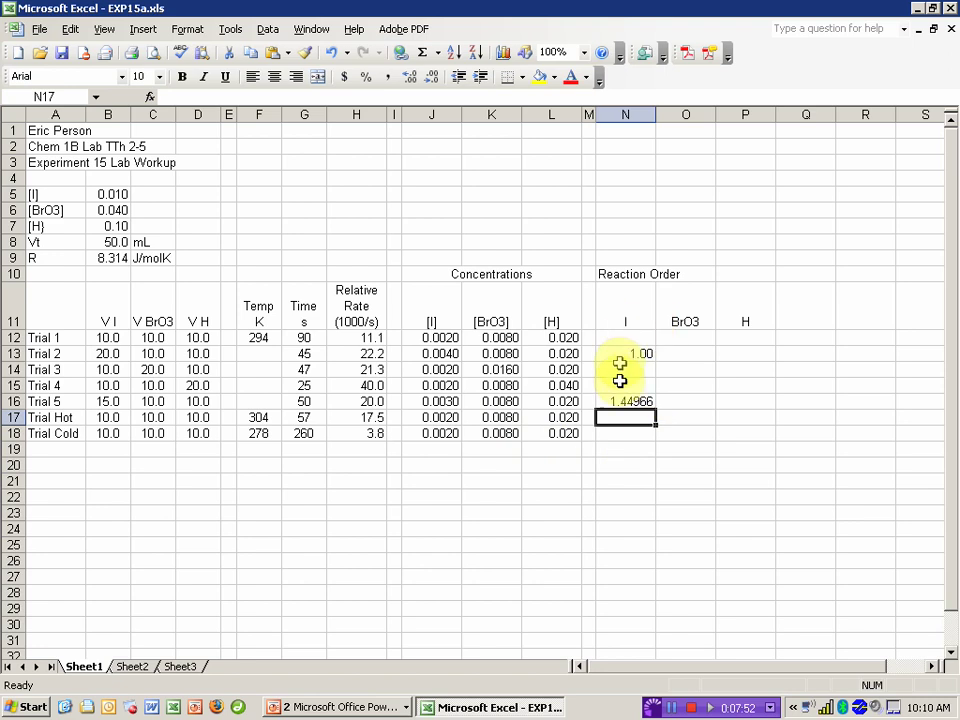
Reduce N16's decimals three times so it displays 1.45
click(627, 400)
click(432, 78)
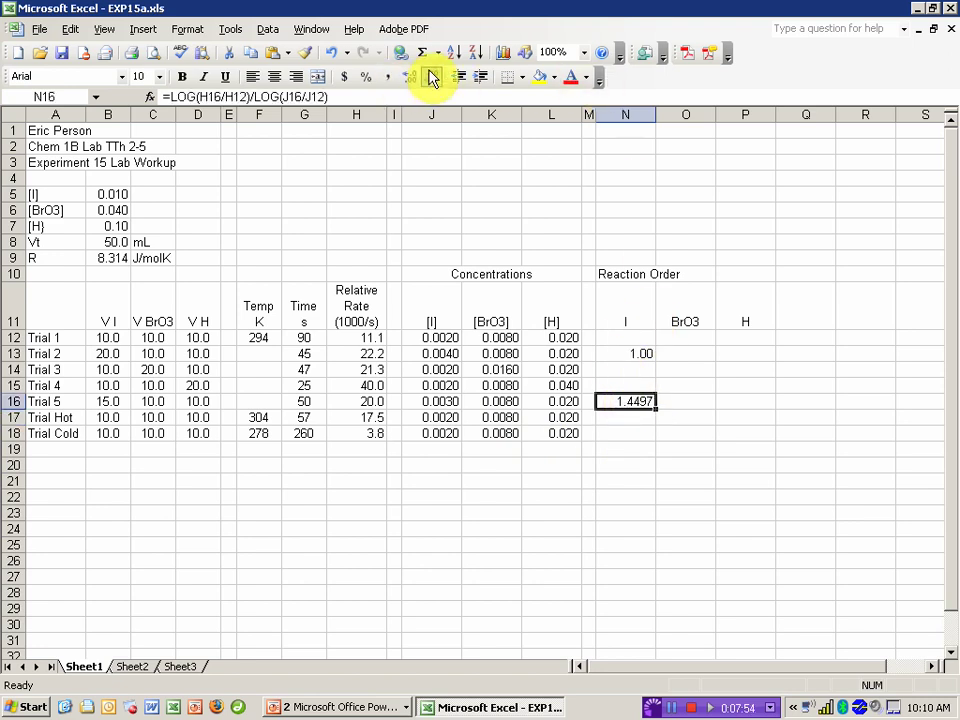
click(432, 78)
click(432, 78)
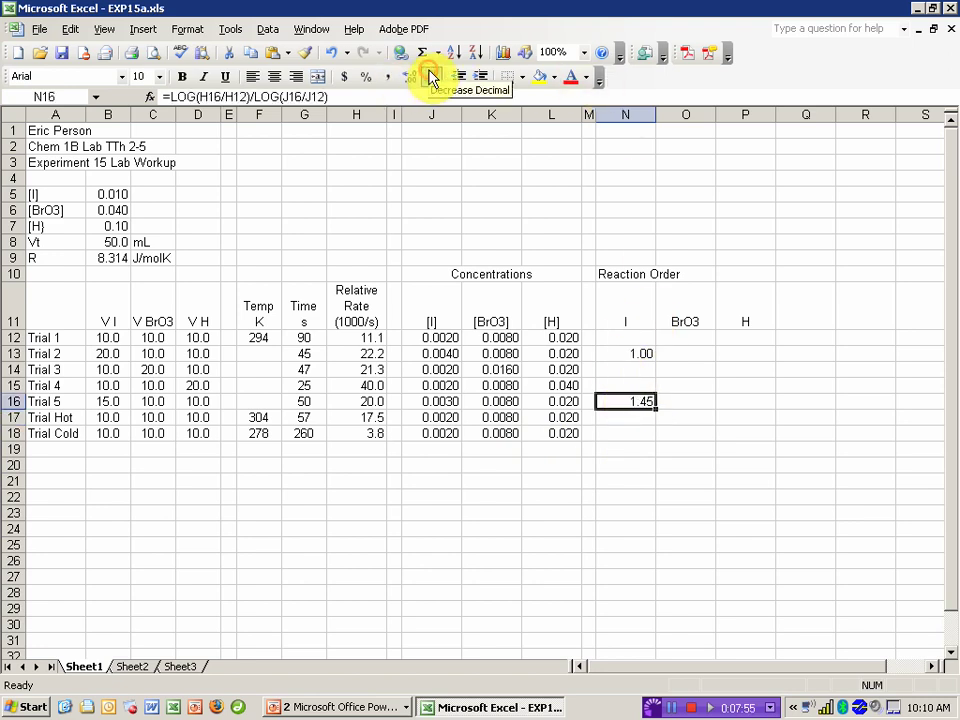
click(620, 420)
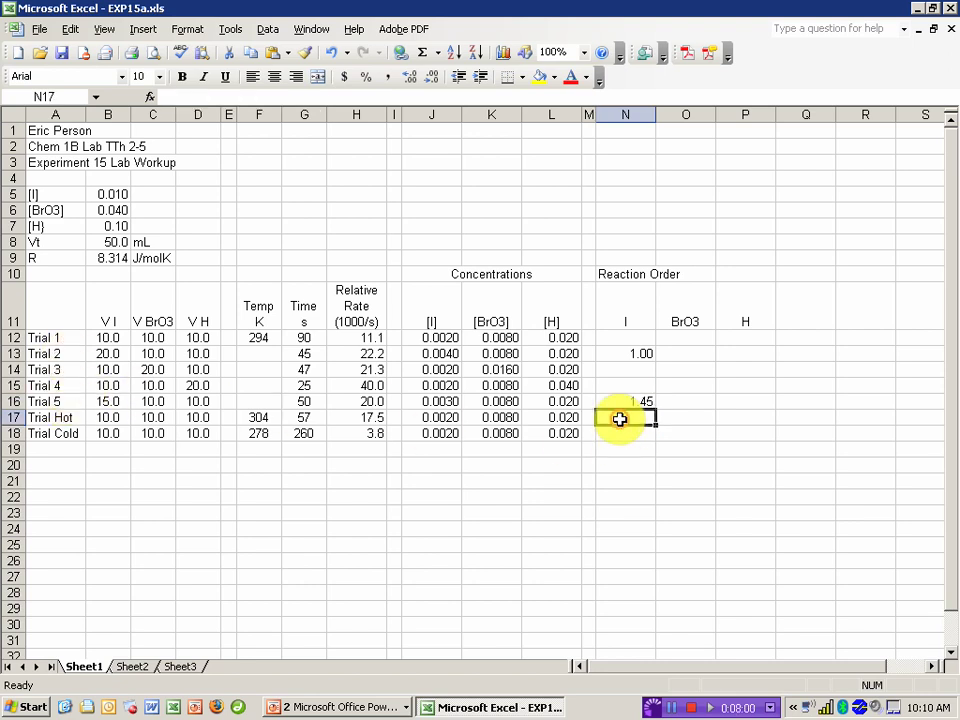
Enter =LOG(H16/H13)/LOG(J16/J13) in N17 to compare Trials 5 and 2
text(=log)
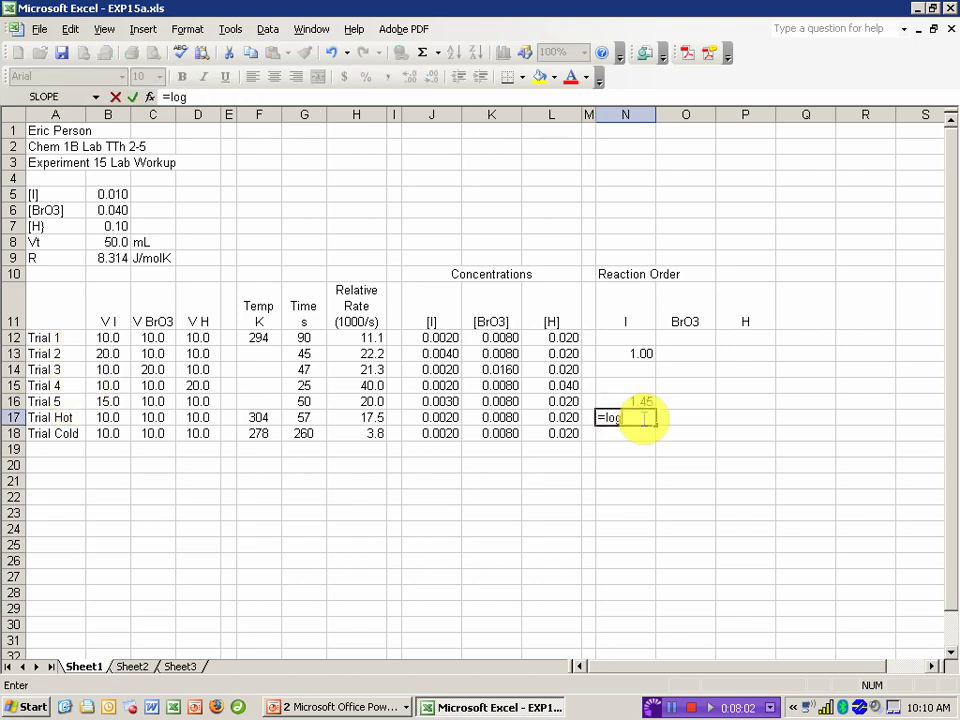
text(()
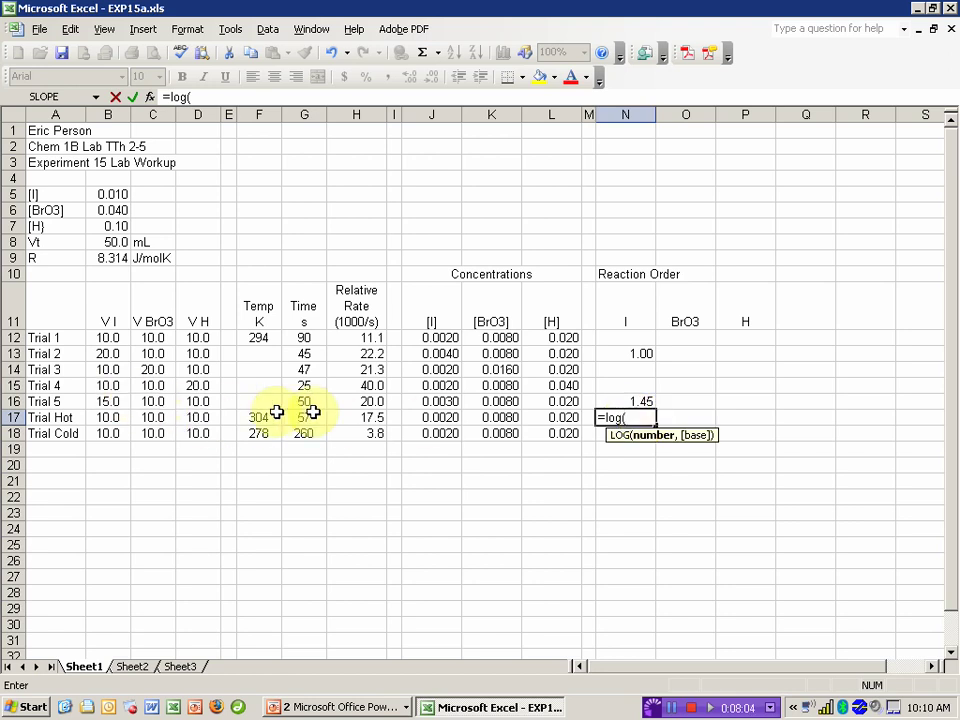
click(366, 401)
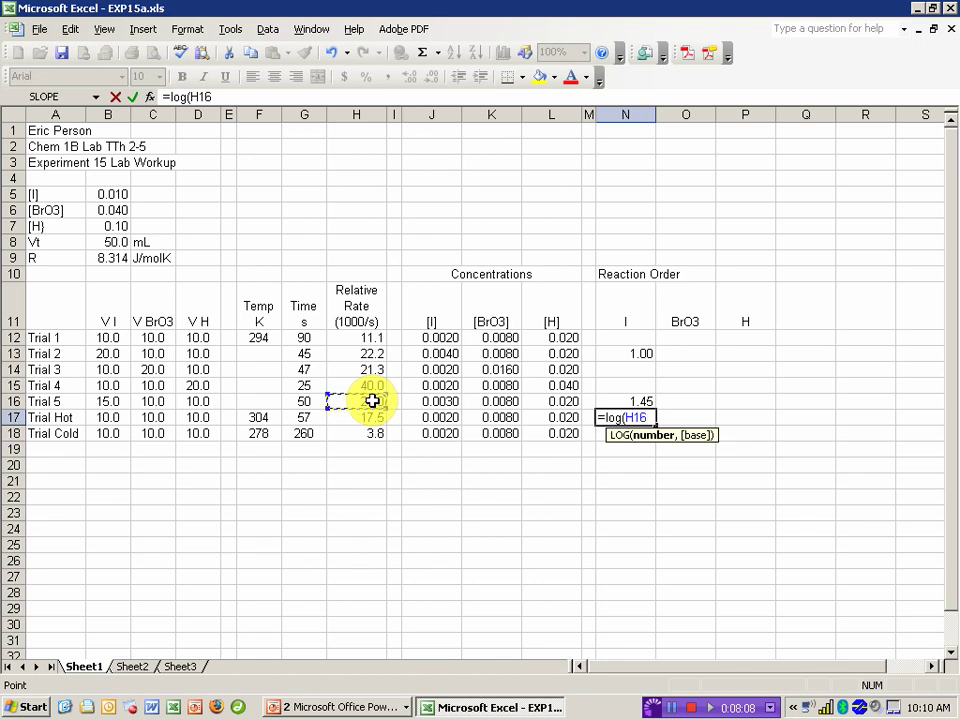
text(/)
click(365, 353)
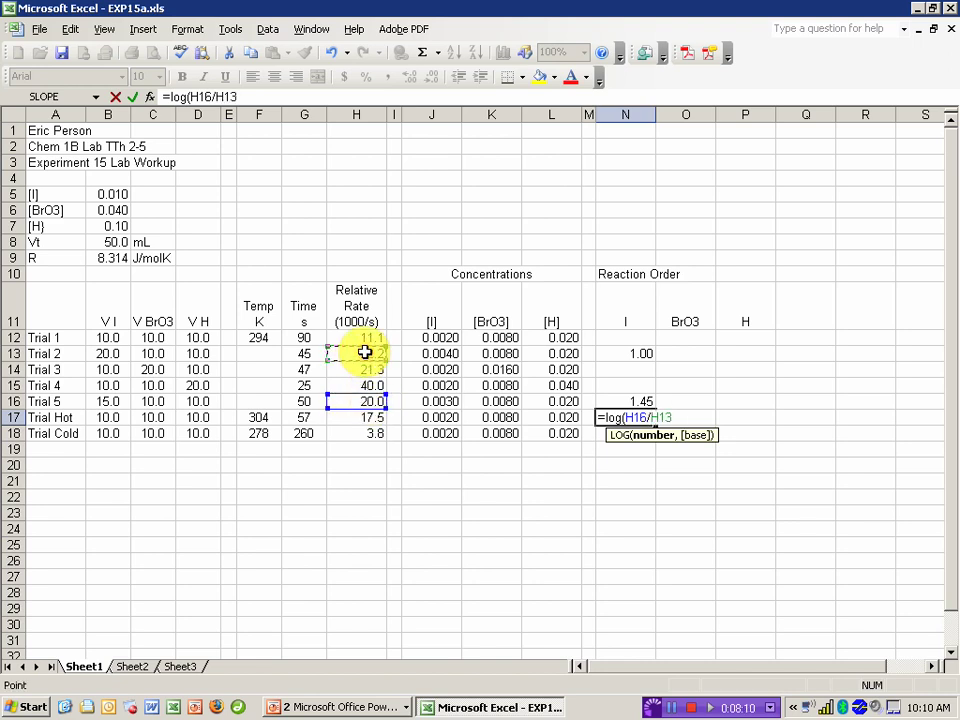
text())
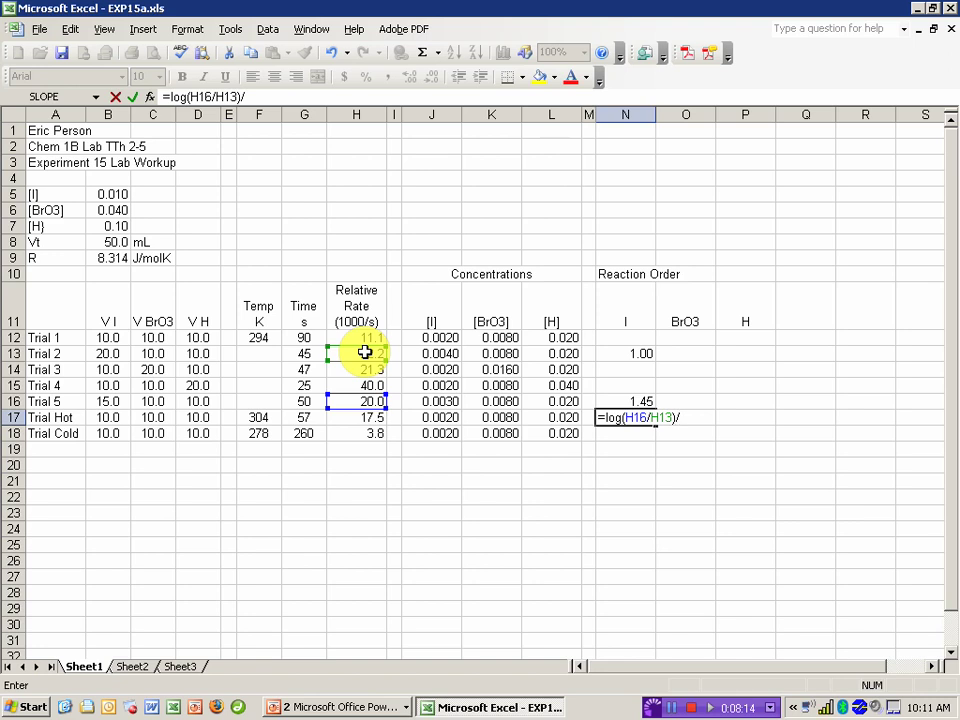
text(/log()
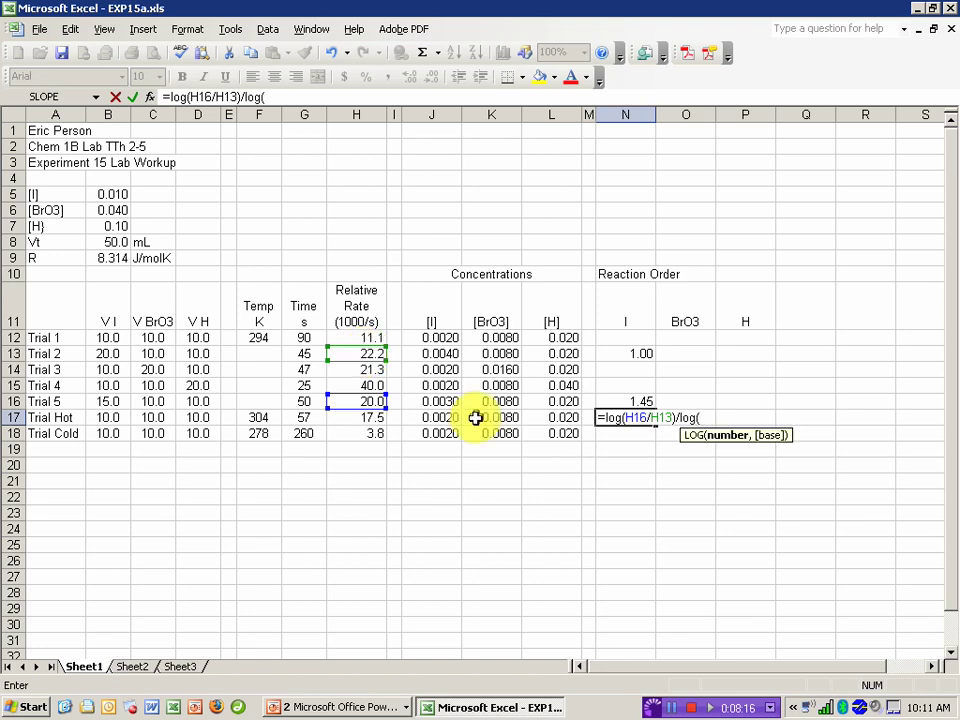
click(438, 401)
text(/)
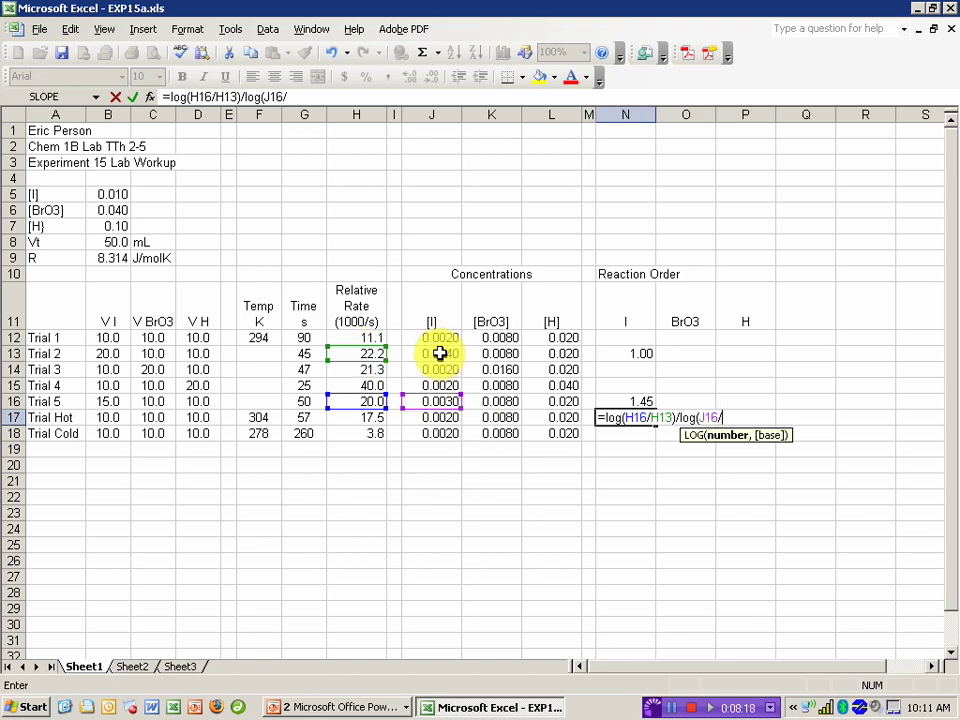
click(440, 353)
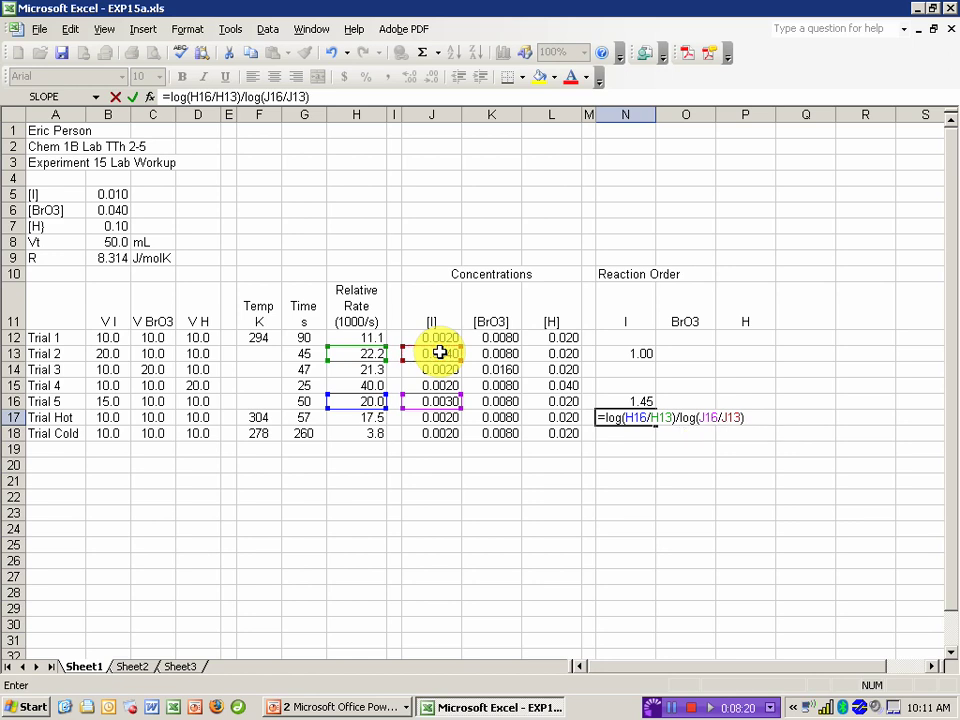
key(Return)
Decrease N17's decimals twice so it displays 0.366
click(641, 418)
click(436, 79)
click(436, 79)
click(436, 79)
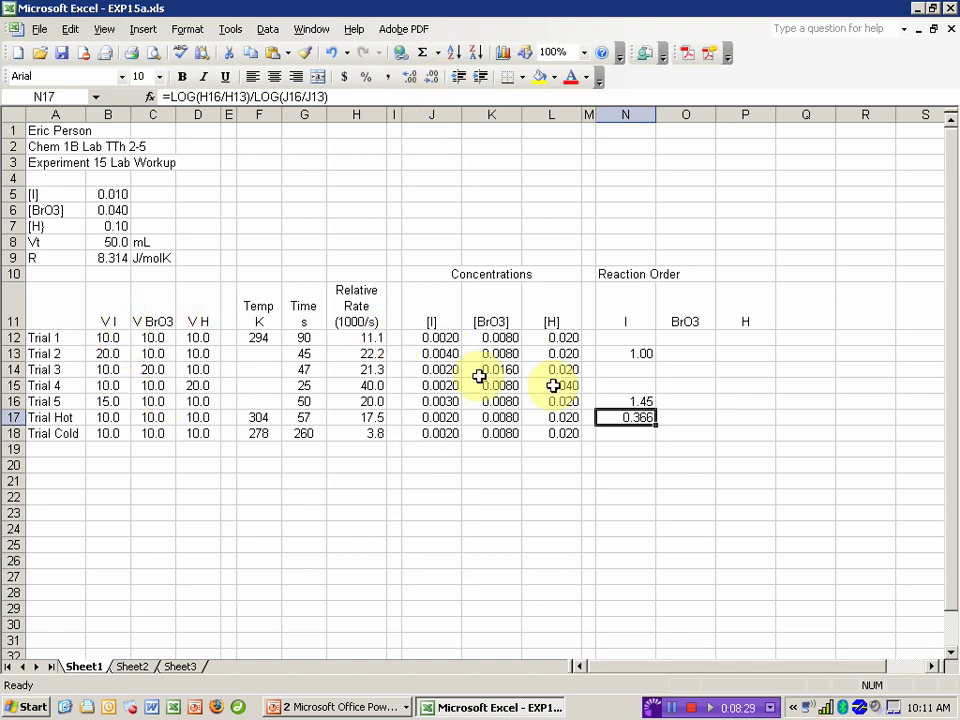
click(622, 448)
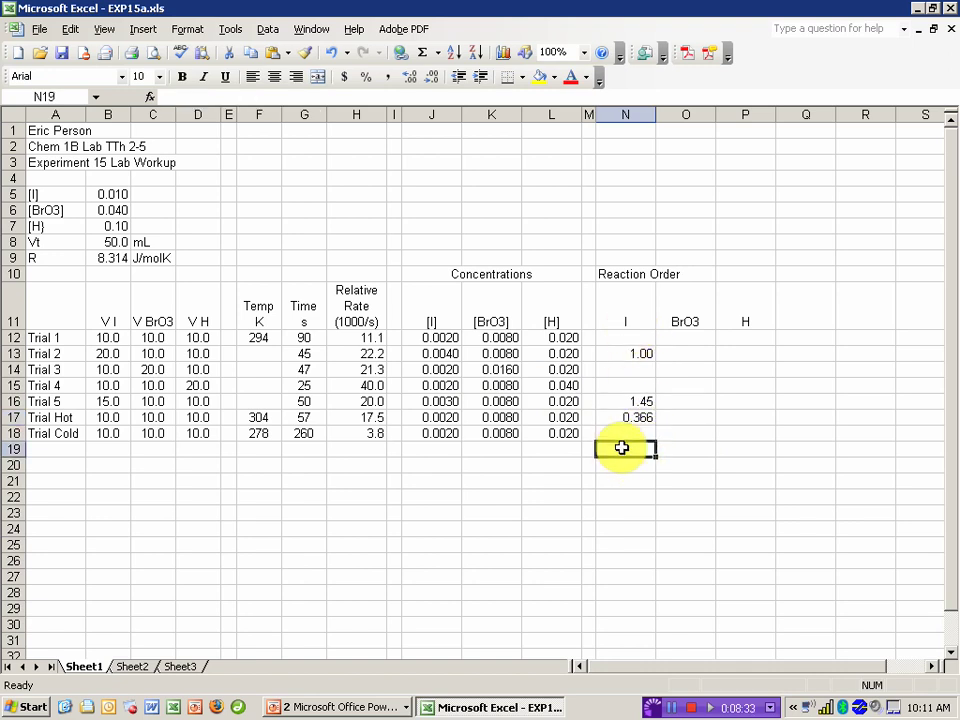
Put =AVERAGE(N13:N17) in N19, fixing a mis-entered first attempt, giving 0.94
text(average()
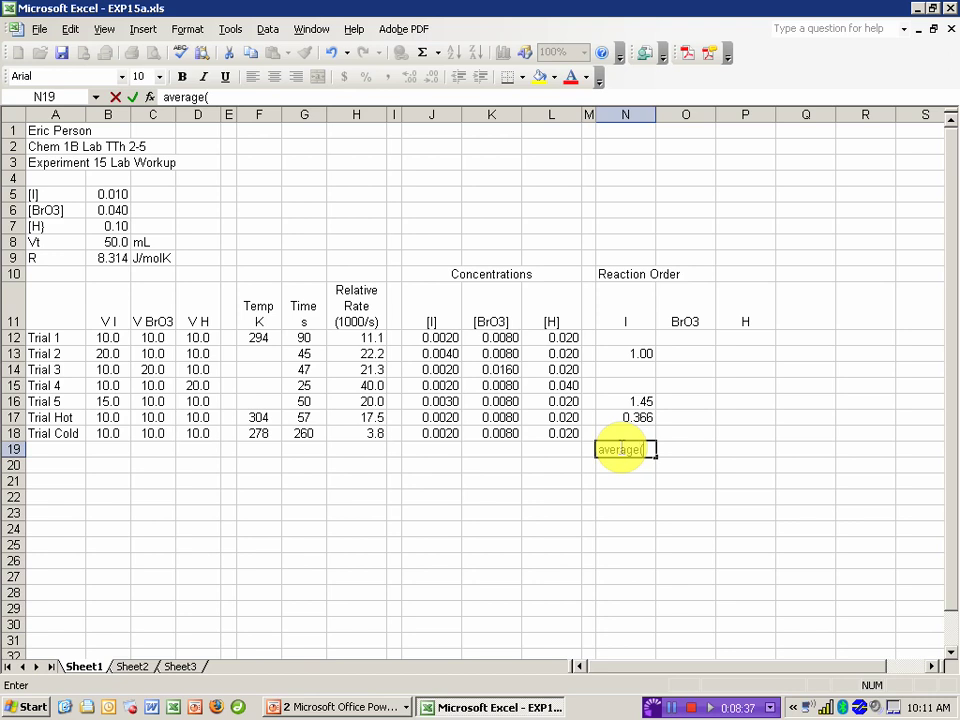
drag(636, 413, 636, 353)
text())
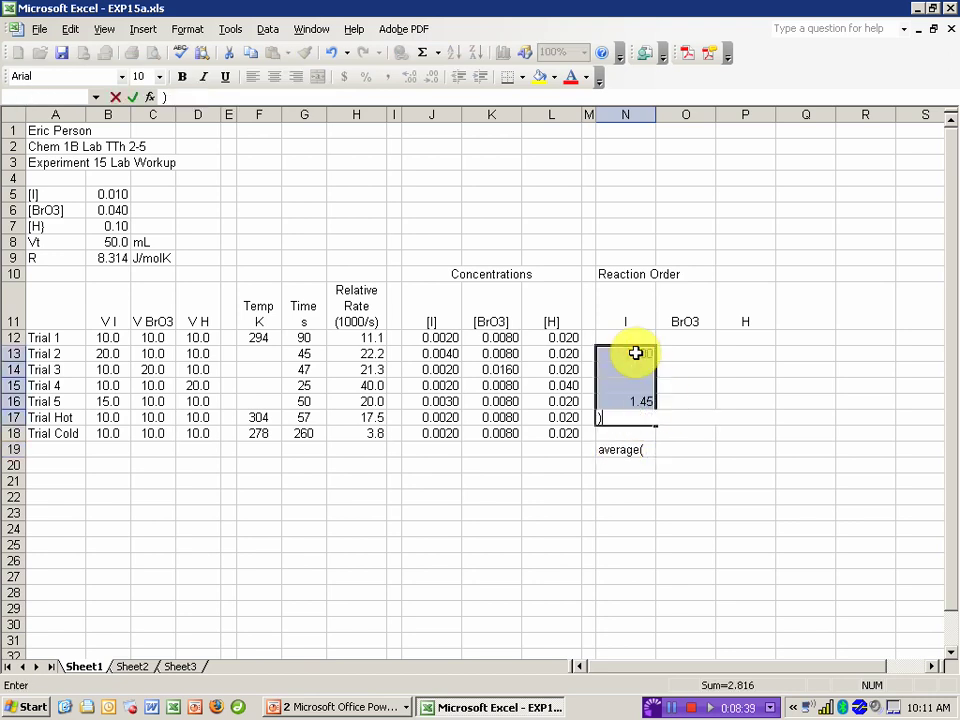
key(Return)
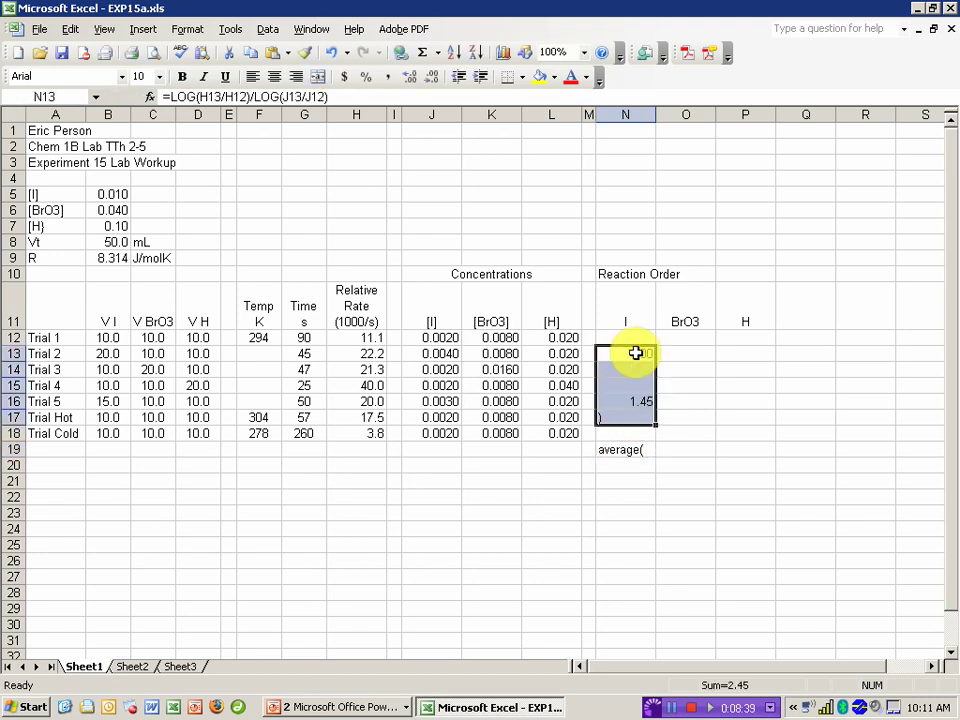
key(ctrl+z)
click(632, 450)
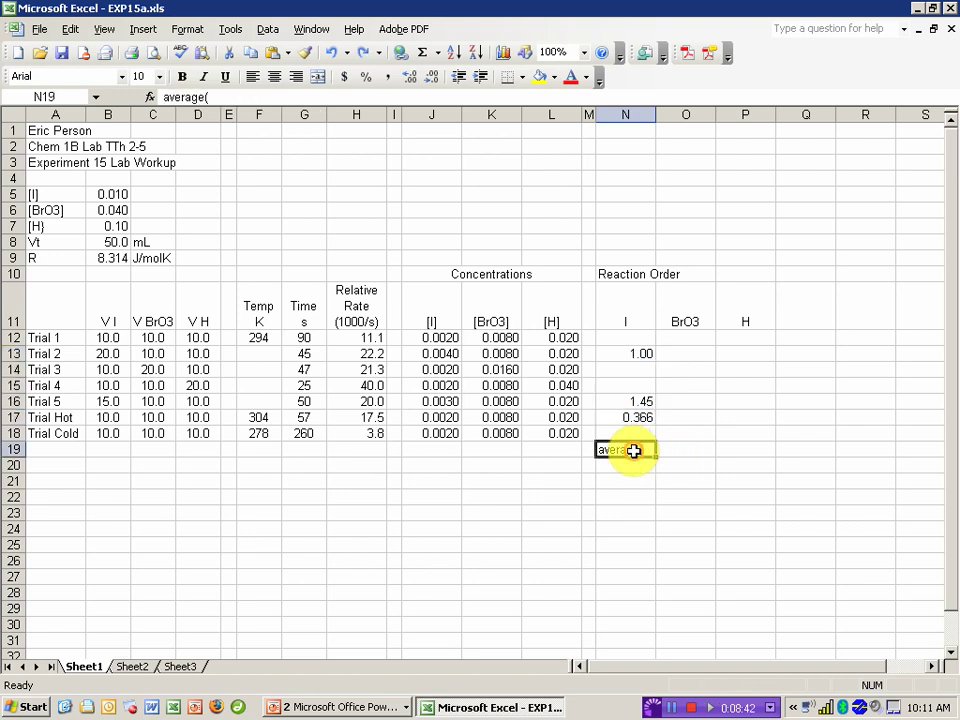
click(162, 96)
text(=)
click(232, 96)
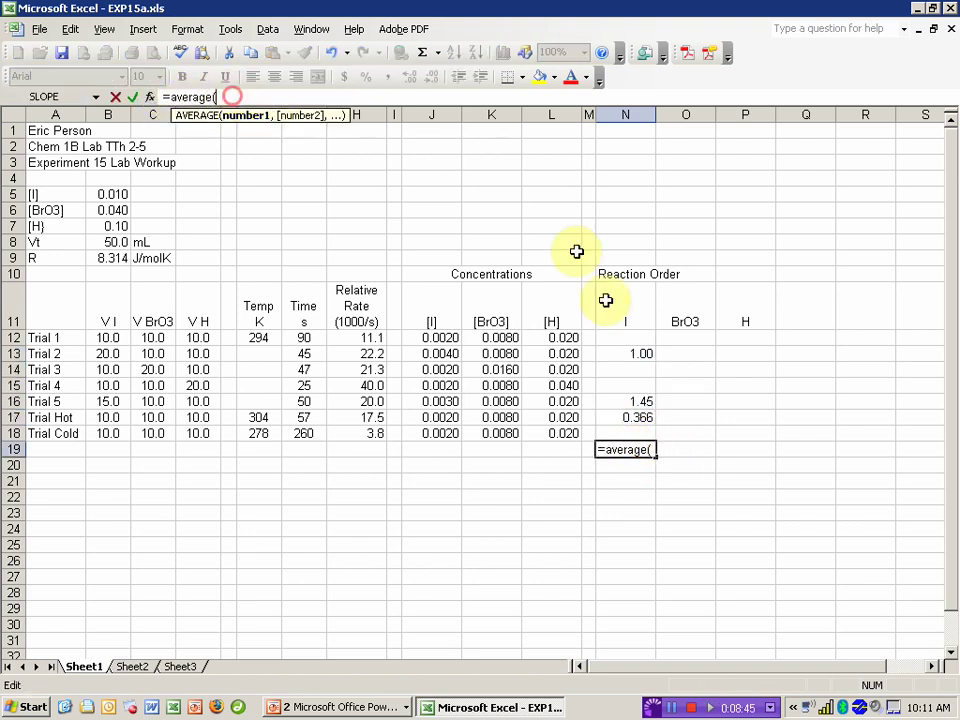
drag(634, 418, 634, 356)
text())
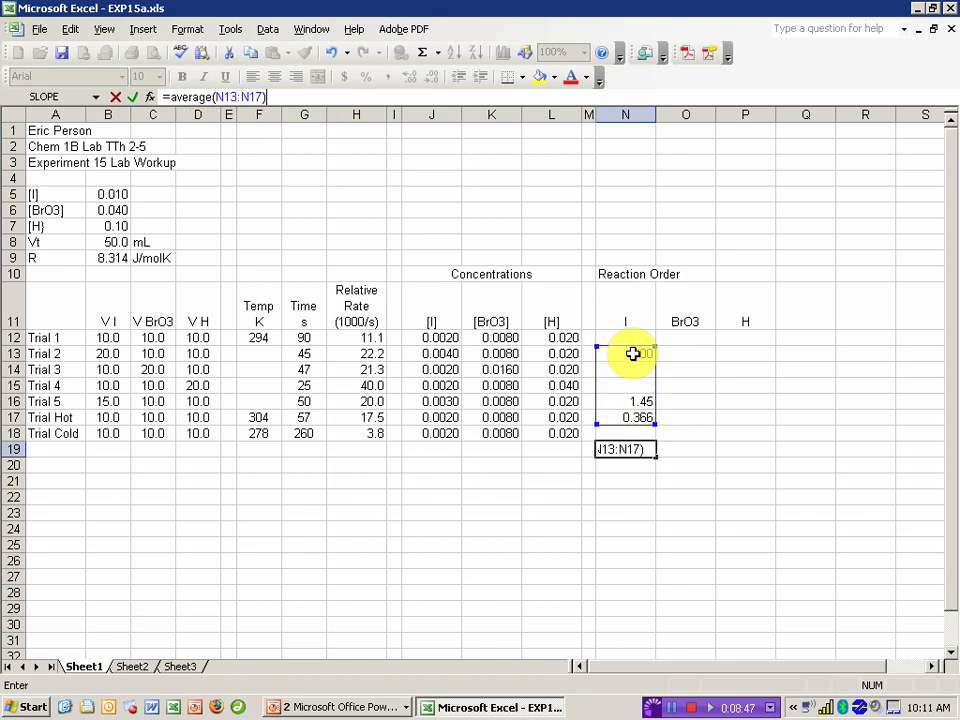
key(Return)
click(650, 449)
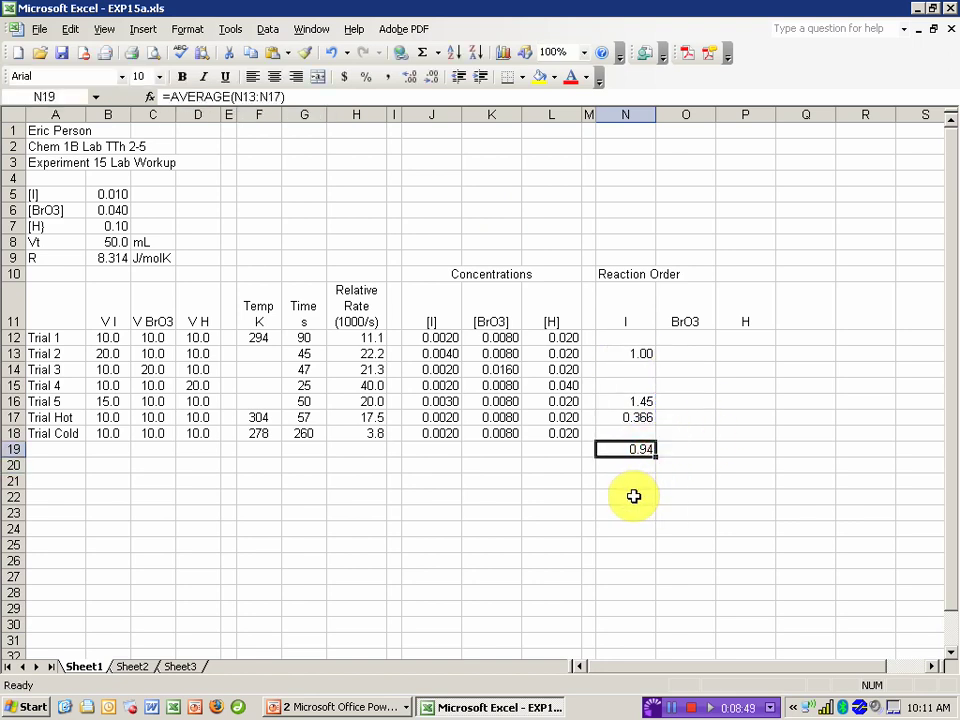
Note the I reaction order as ~1 in N21
click(640, 484)
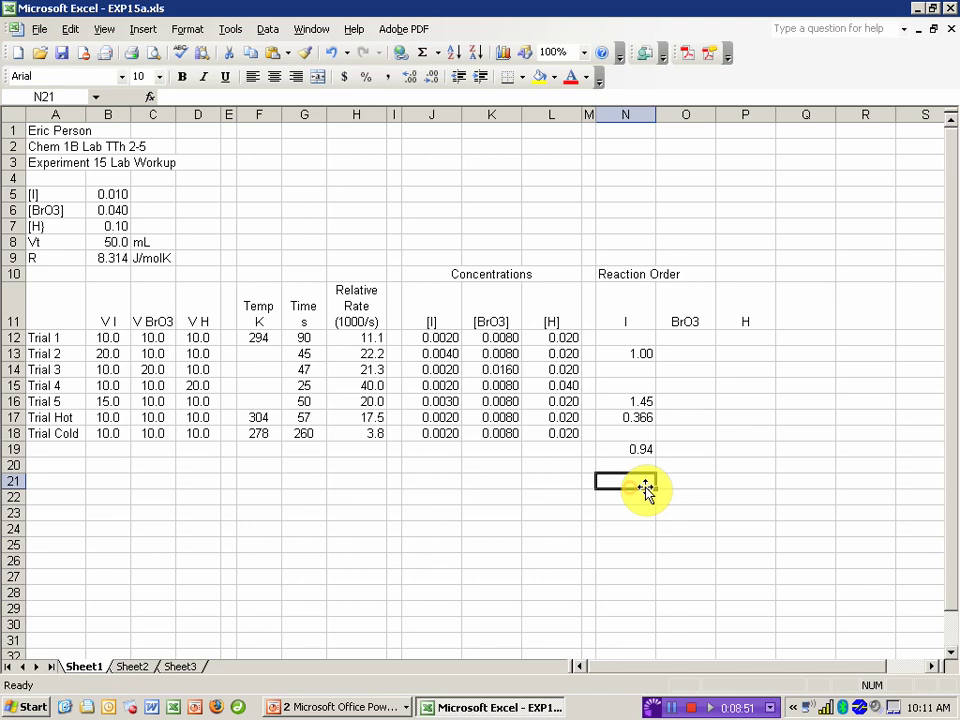
text(~1)
click(688, 484)
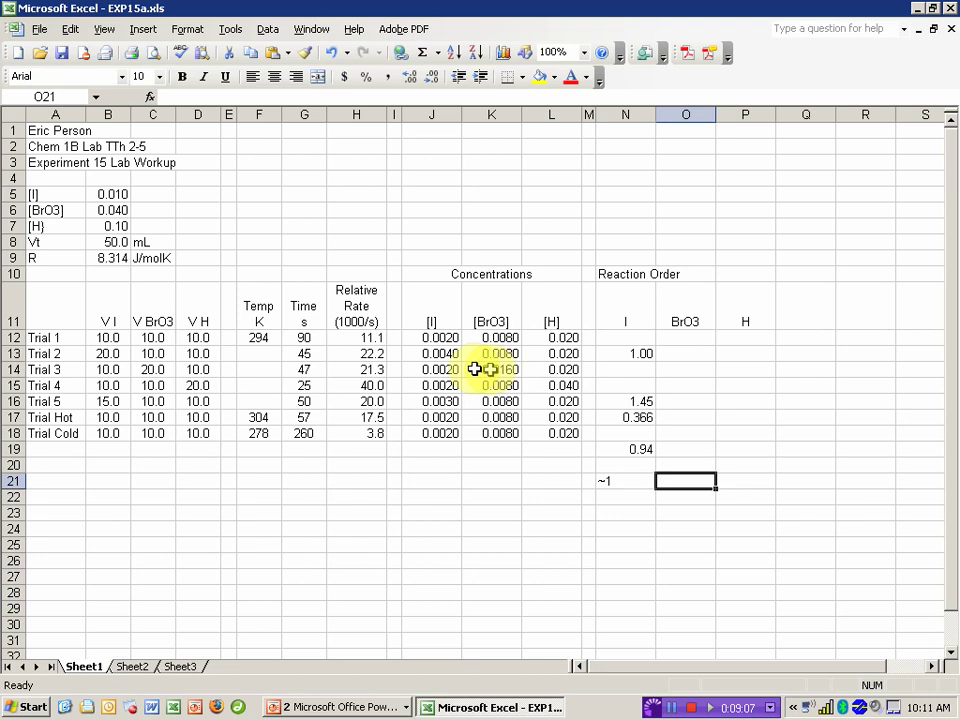
click(686, 372)
Enter =LOG(H14/H12)/LOG(K14/K12) in O14 for the BrO3 order, giving 0.937264
text(=)
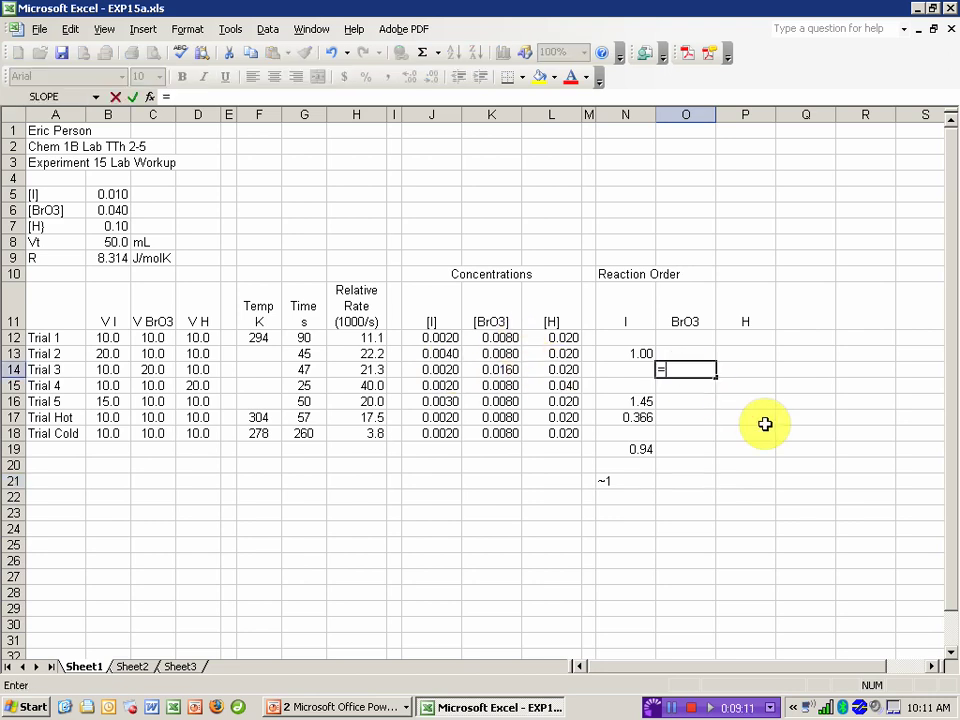
text(log()
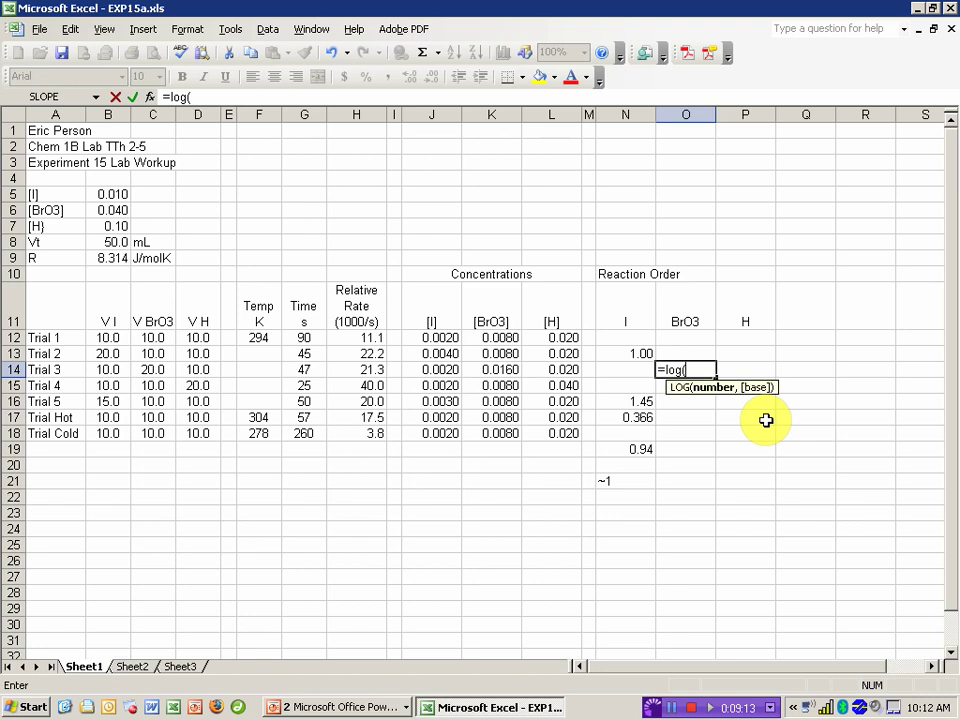
click(357, 371)
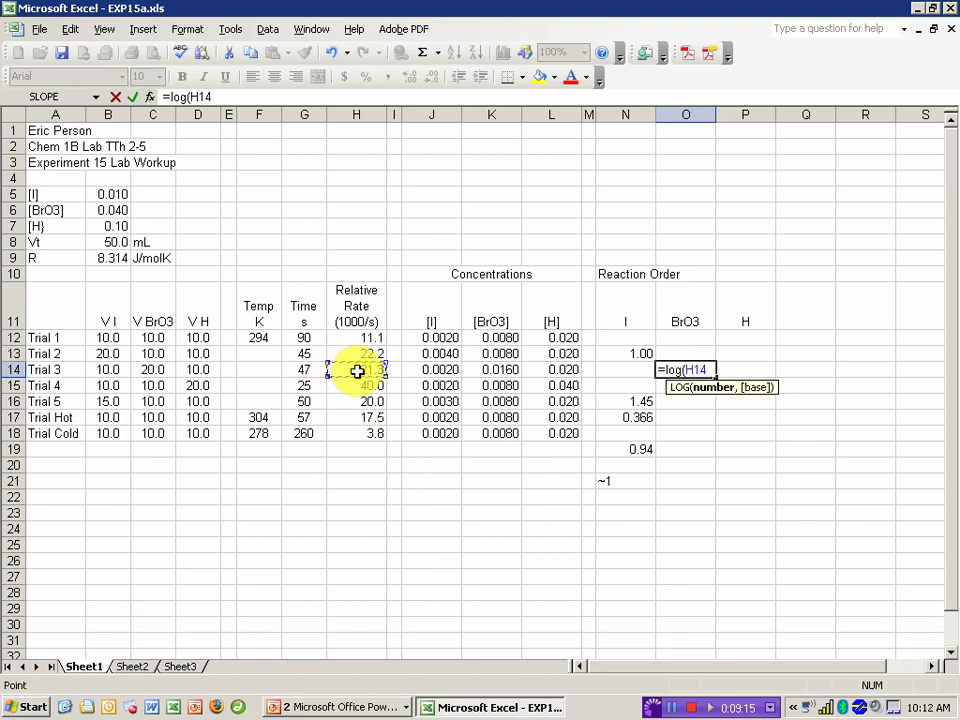
text(/)
click(355, 337)
text())
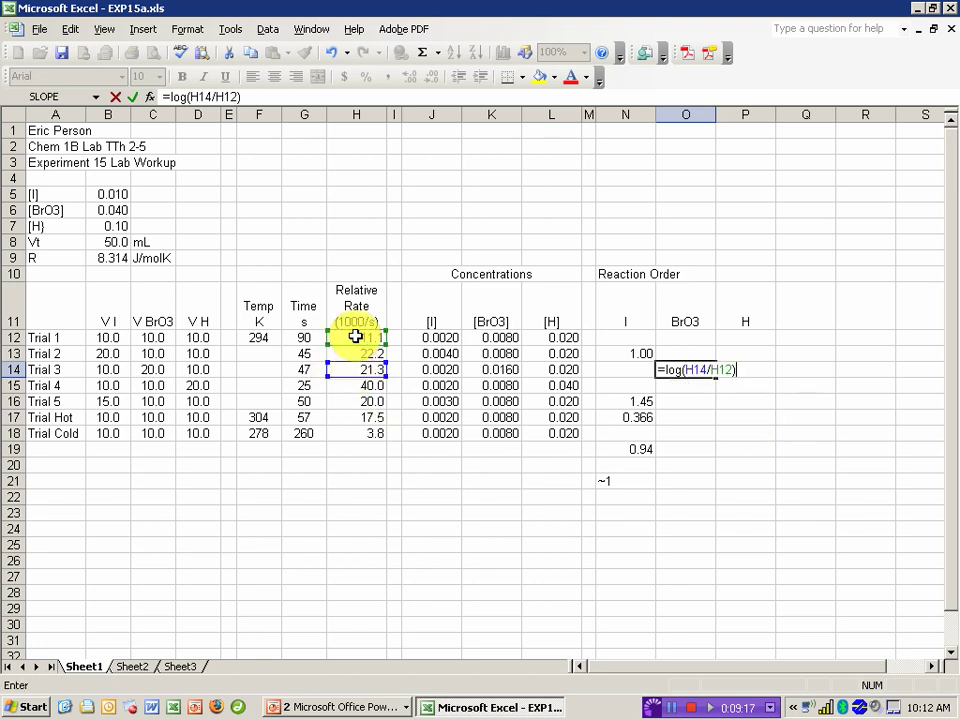
text(/log()
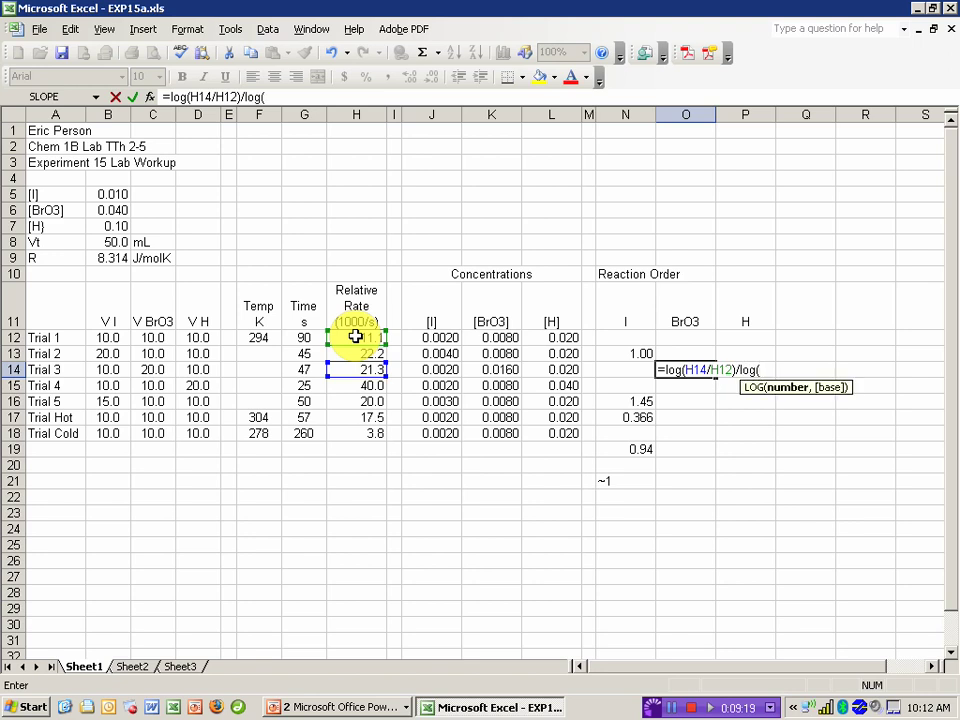
click(497, 369)
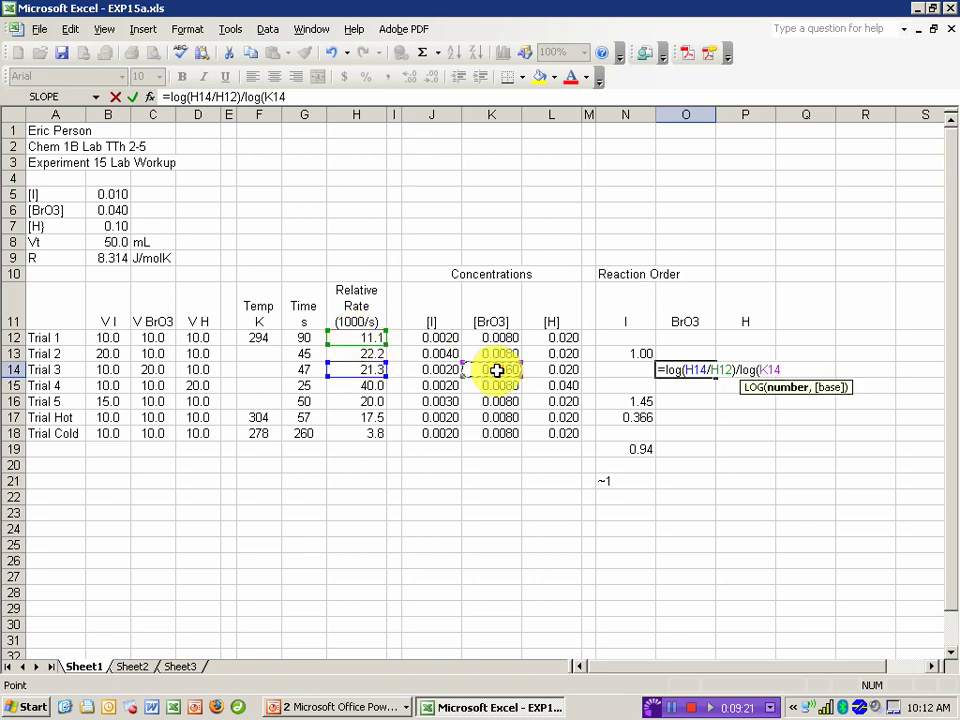
text(/)
click(494, 338)
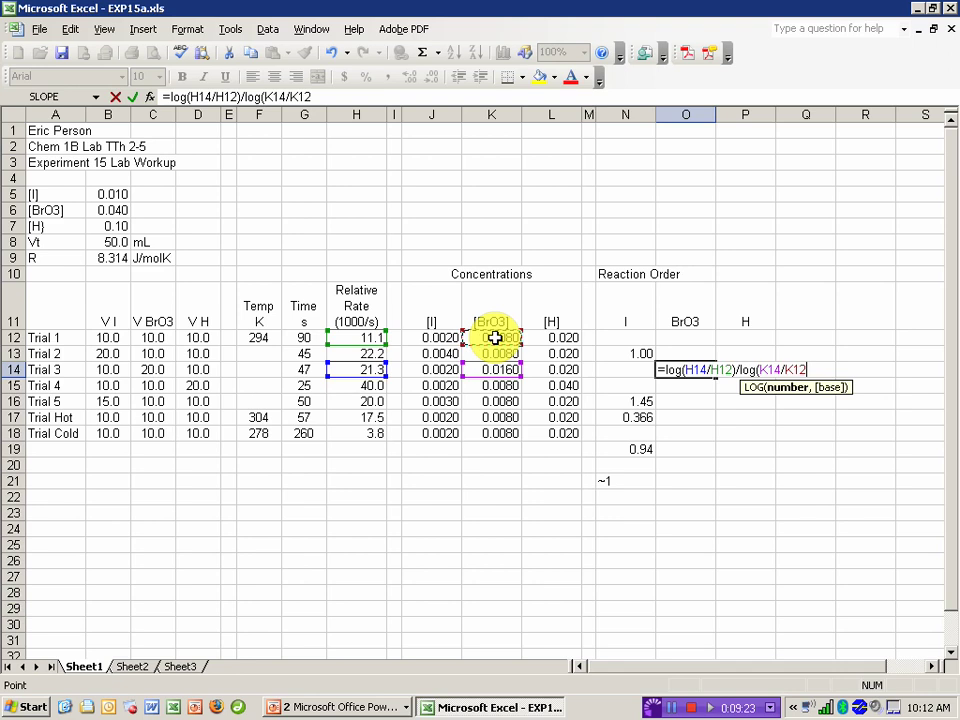
text())
key(Return)
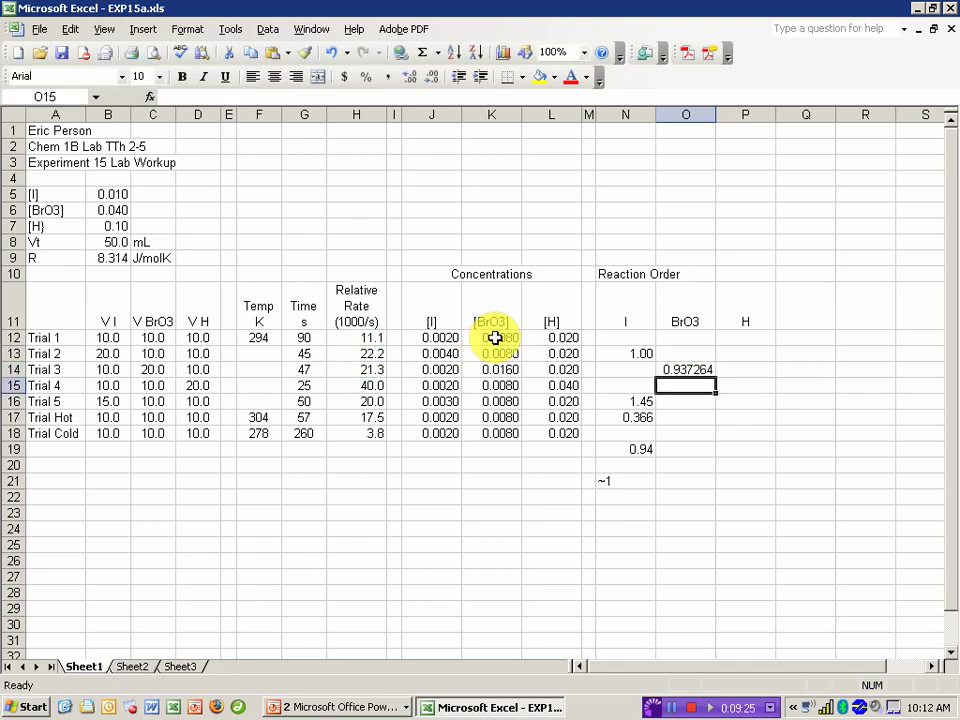
Note the BrO3 order as ~1 in O21
click(685, 480)
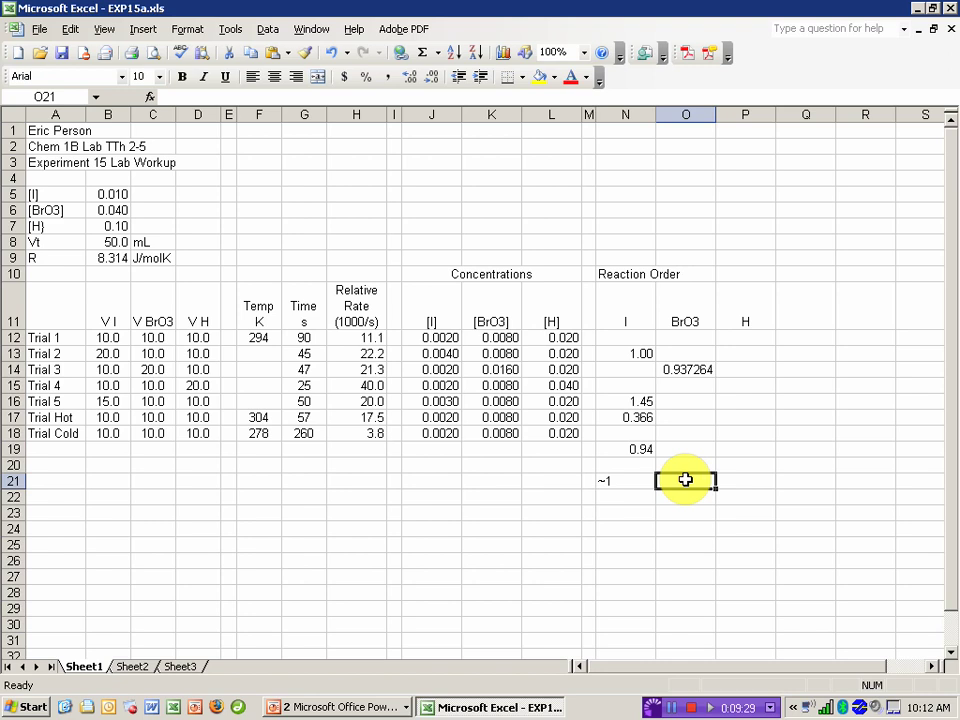
text(~1)
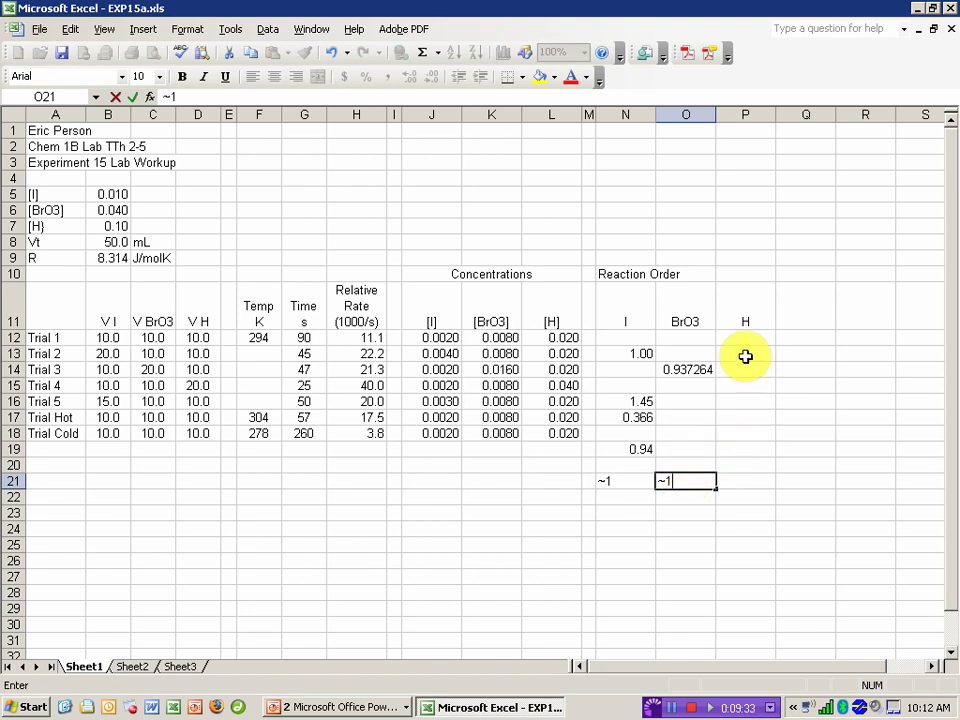
click(749, 393)
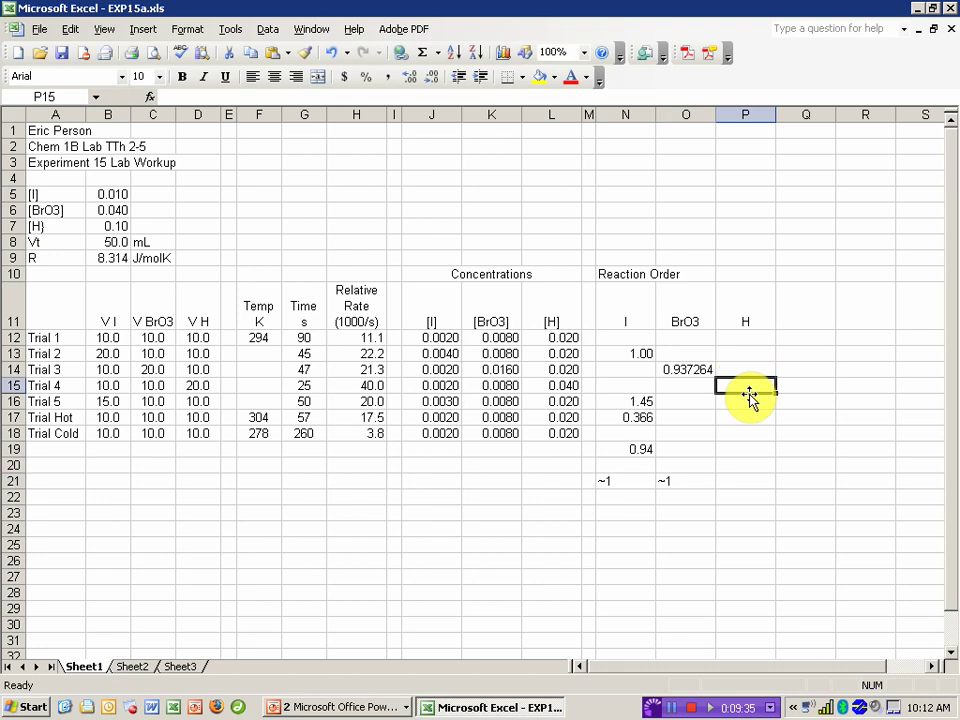
Enter =LOG(H15/H12)/LOG(L15/L12) in P15 for the H order, giving 1.847997
text(=)
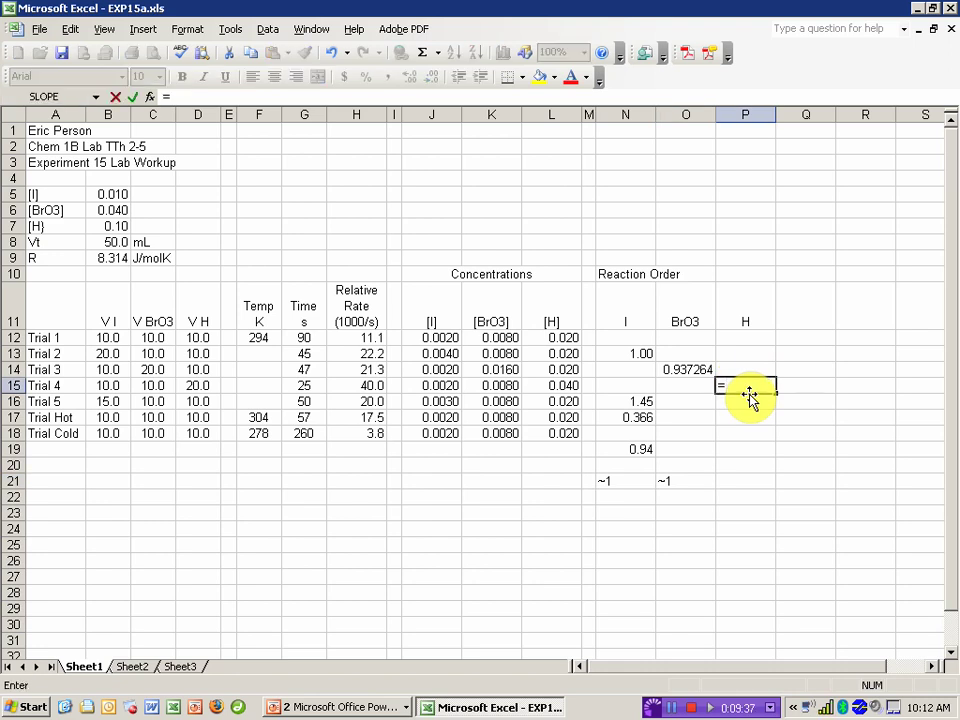
text(log()
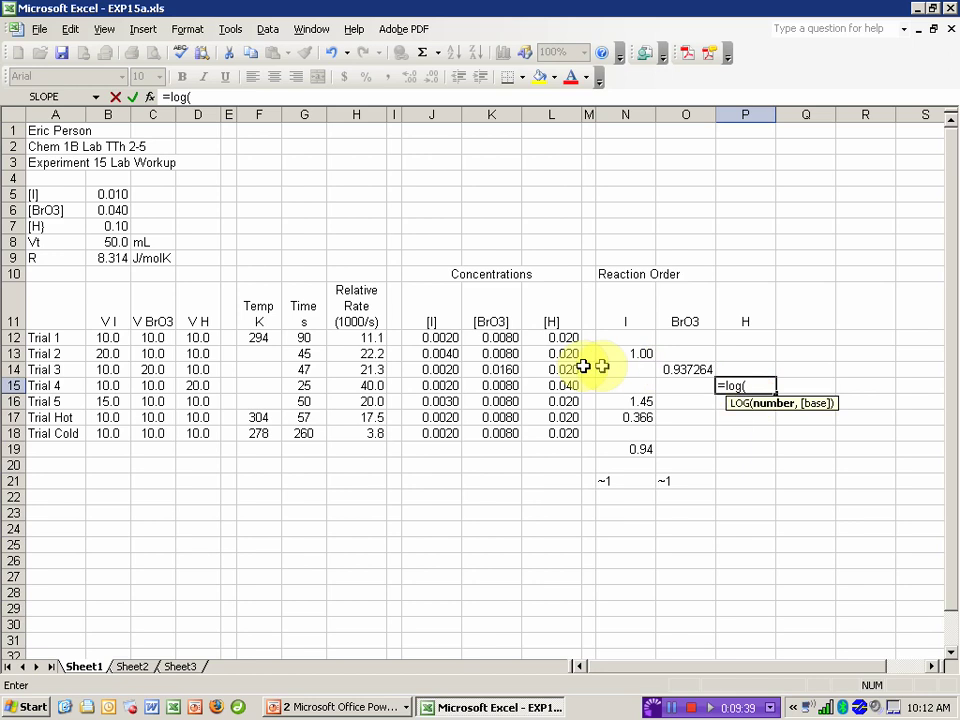
click(360, 385)
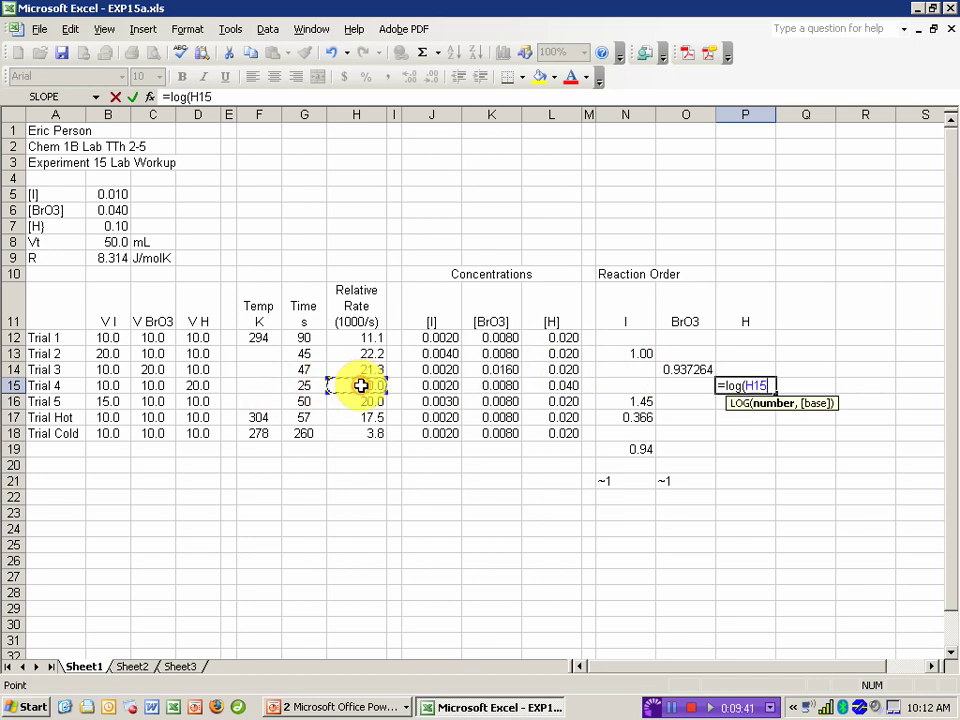
text(/)
click(361, 341)
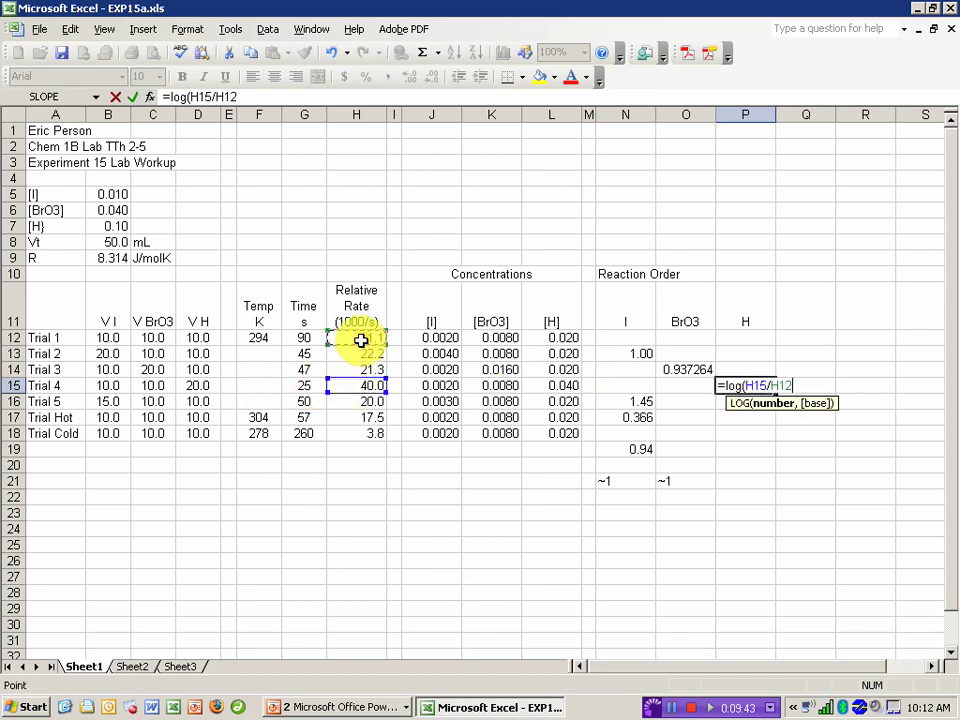
text()/lo)
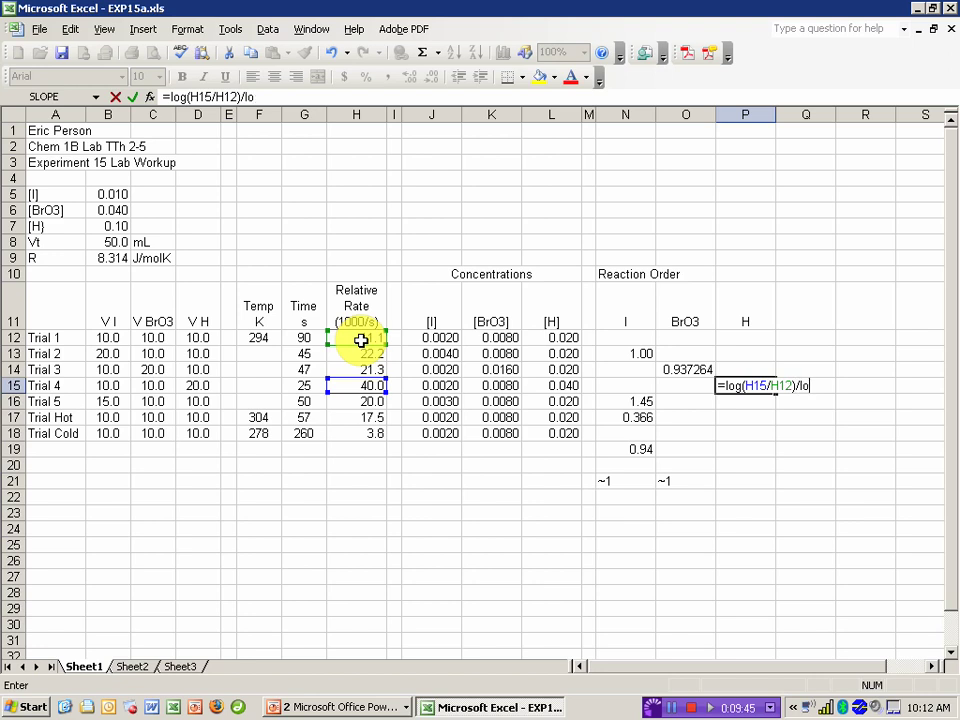
text(g()
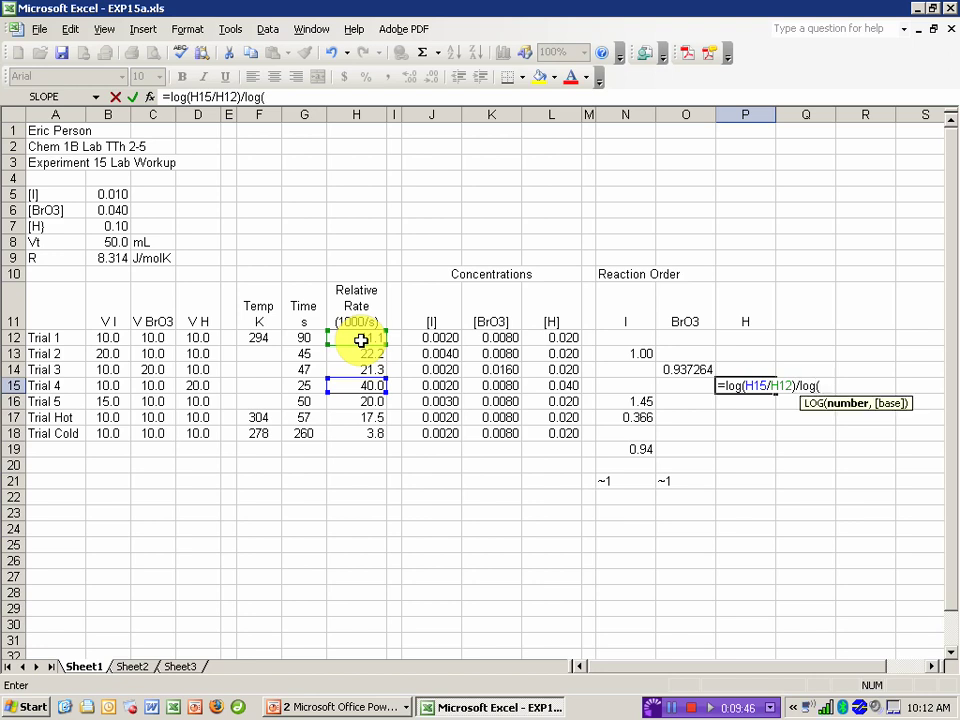
click(558, 386)
text(/)
click(559, 337)
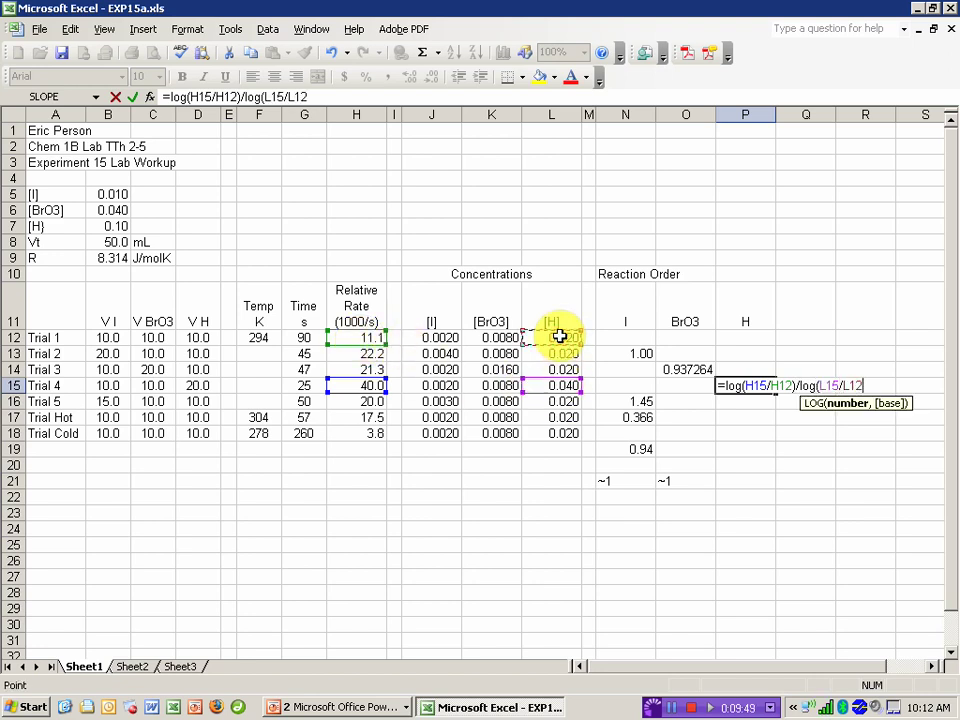
text())
key(Return)
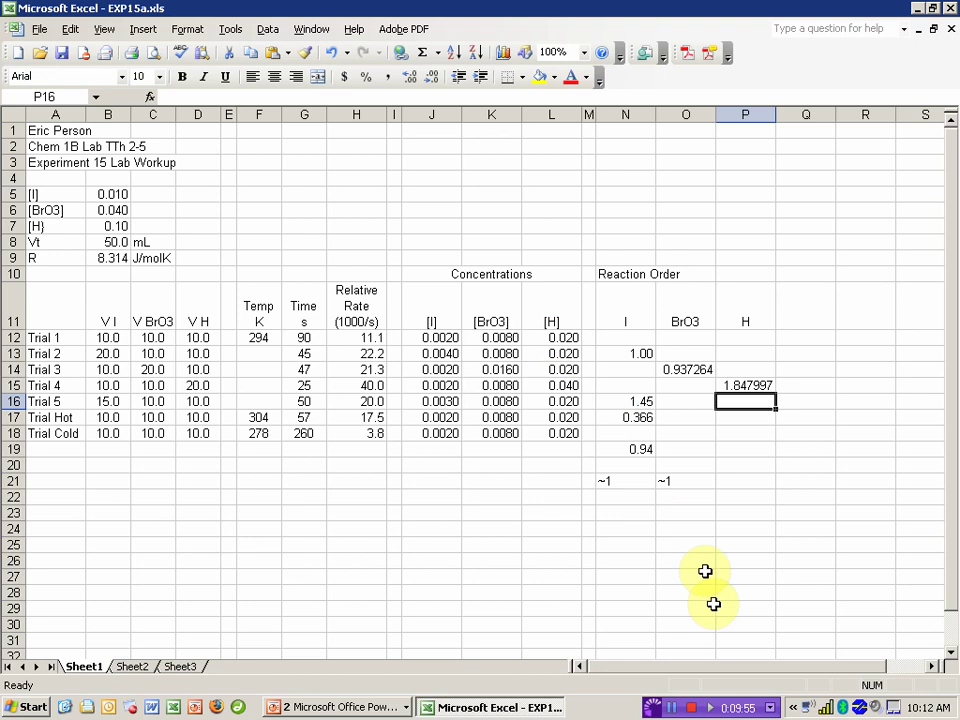
click(691, 708)
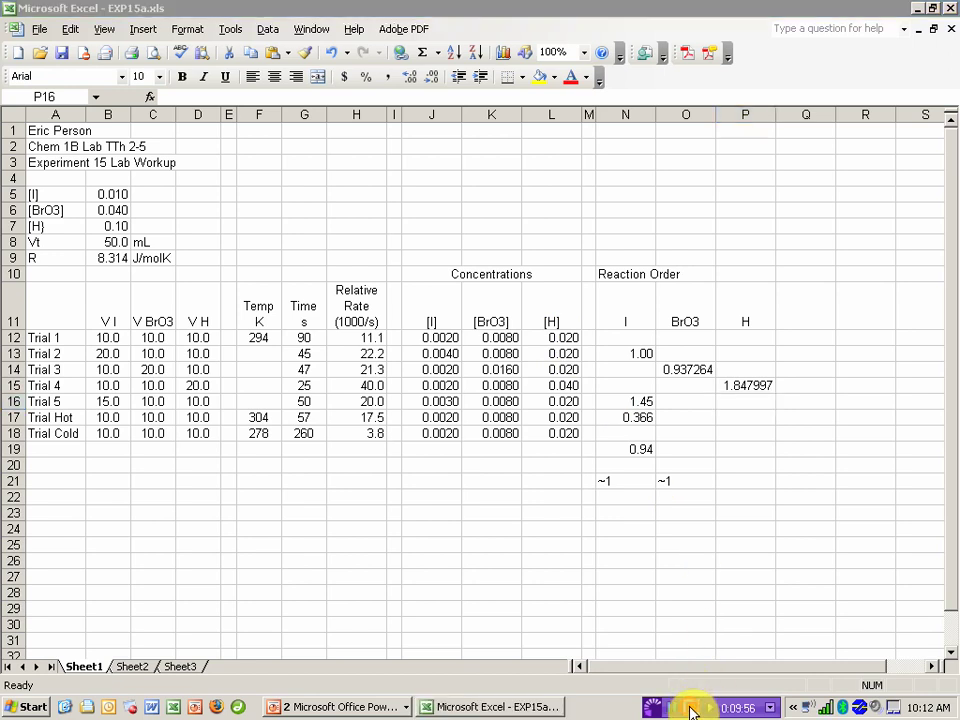